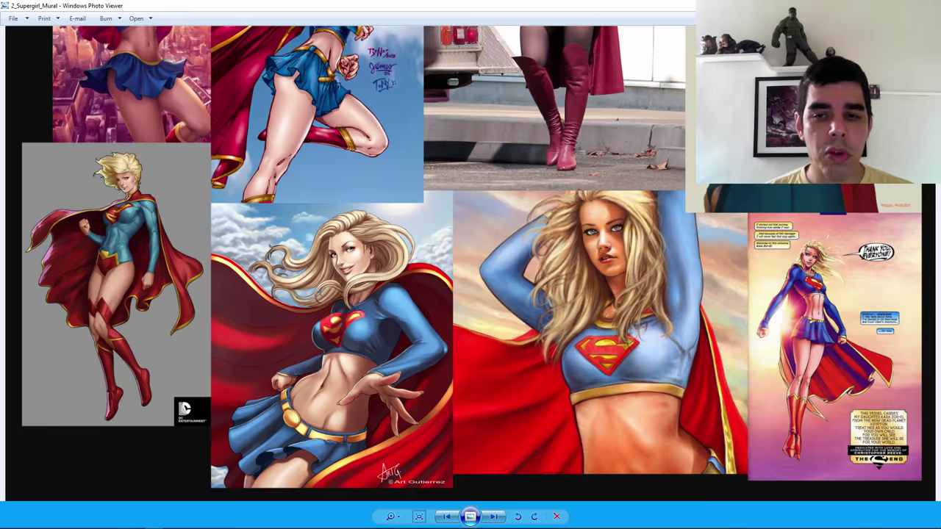
{"action": "left_click_drag", "start_coordinate": [783, 116], "coordinate": [784, 338]}
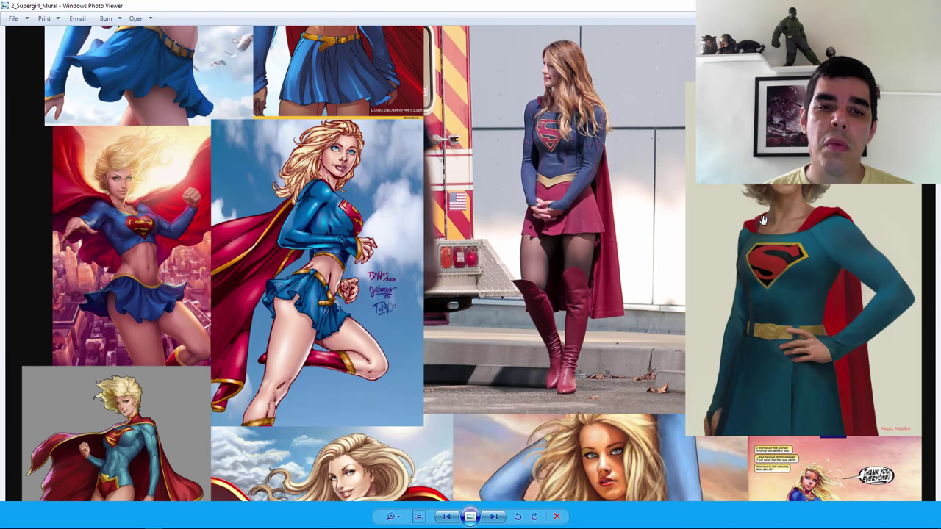
{"action": "left_click_drag", "start_coordinate": [763, 219], "coordinate": [770, 375]}
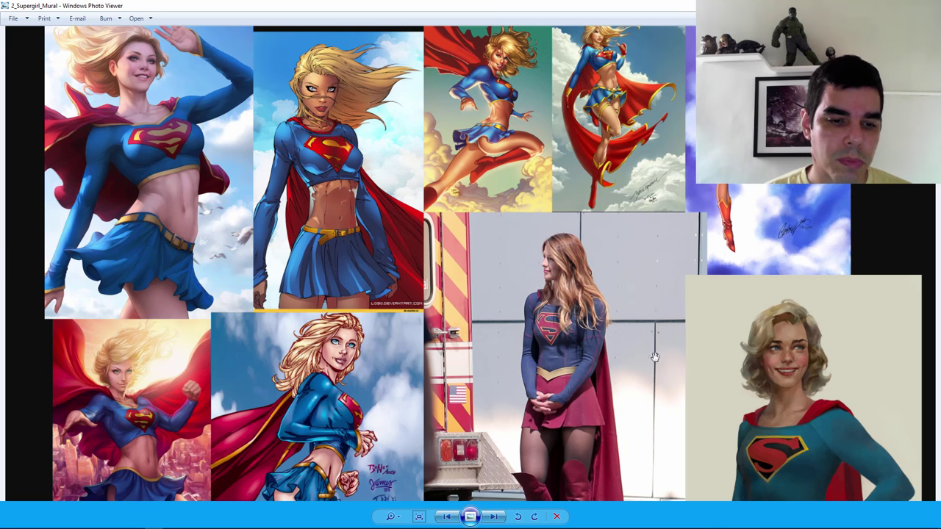
{"action": "left_click_drag", "start_coordinate": [654, 353], "coordinate": [654, 173]}
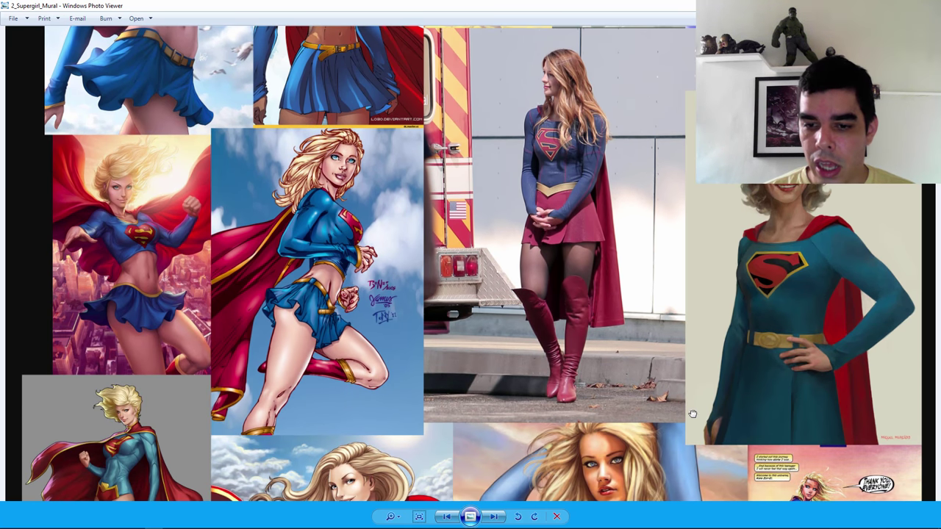
{"action": "left_click_drag", "start_coordinate": [692, 413], "coordinate": [709, 243]}
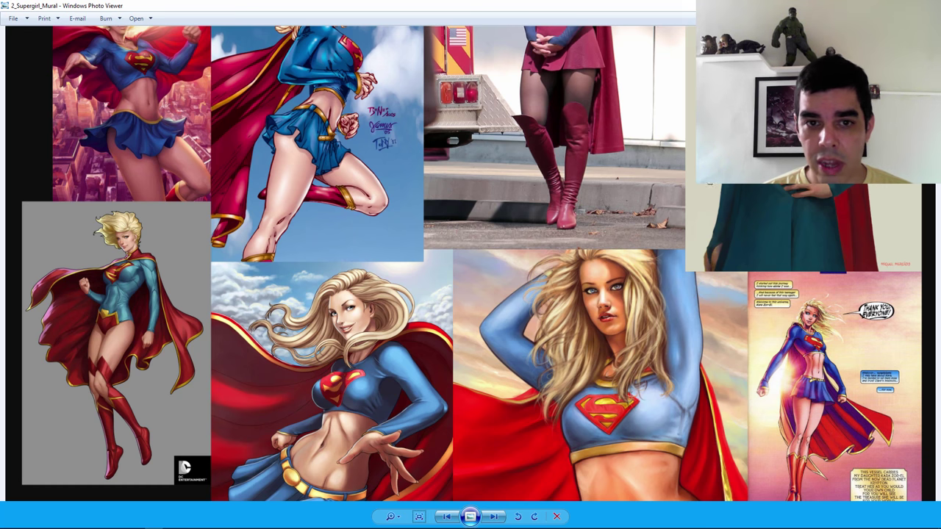
{"action": "left_click_drag", "start_coordinate": [709, 176], "coordinate": [715, 366]}
{"action": "left_click_drag", "start_coordinate": [712, 206], "coordinate": [713, 468]}
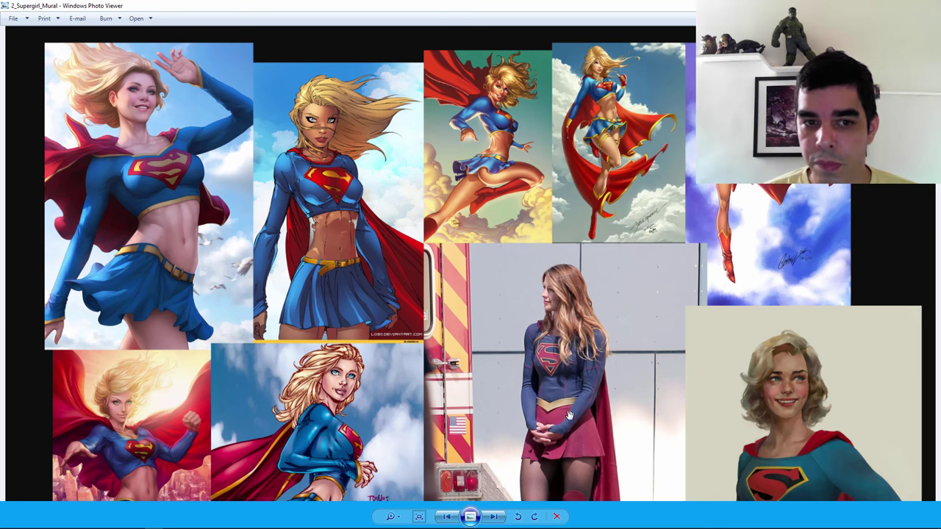
{"action": "mouse_move", "coordinate": [640, 386]}
{"action": "left_mouse_down"}
{"action": "mouse_move", "coordinate": [683, 342]}
{"action": "mouse_move", "coordinate": [691, 256]}
{"action": "left_mouse_up"}
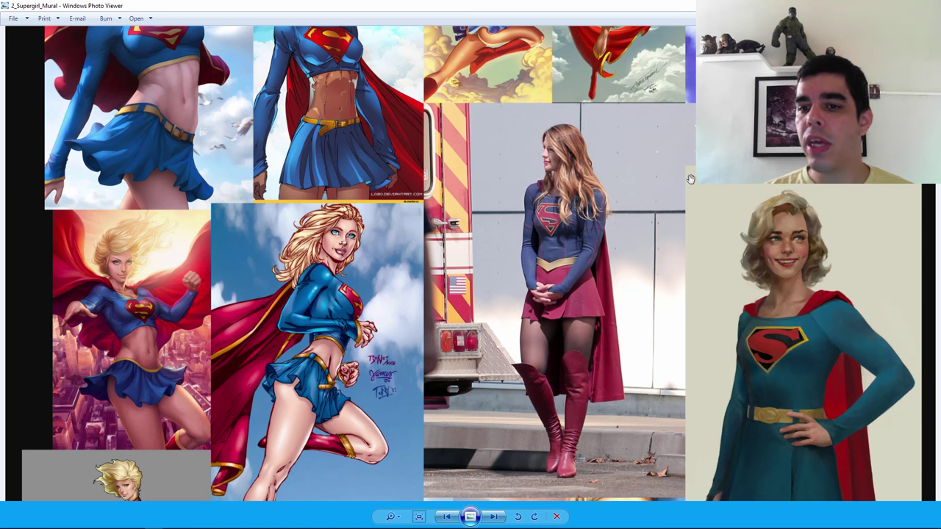
{"action": "left_click_drag", "start_coordinate": [703, 299], "coordinate": [704, 152]}
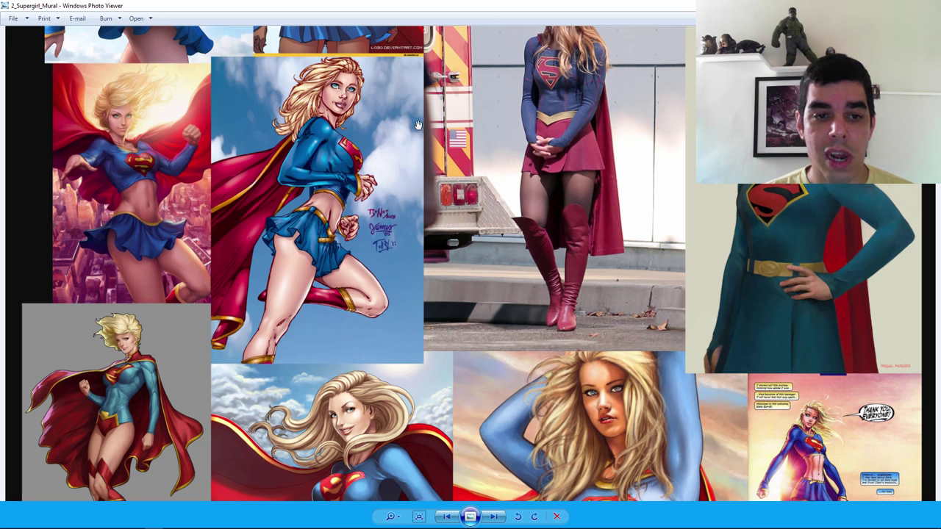
{"action": "left_click_drag", "start_coordinate": [417, 125], "coordinate": [415, 316]}
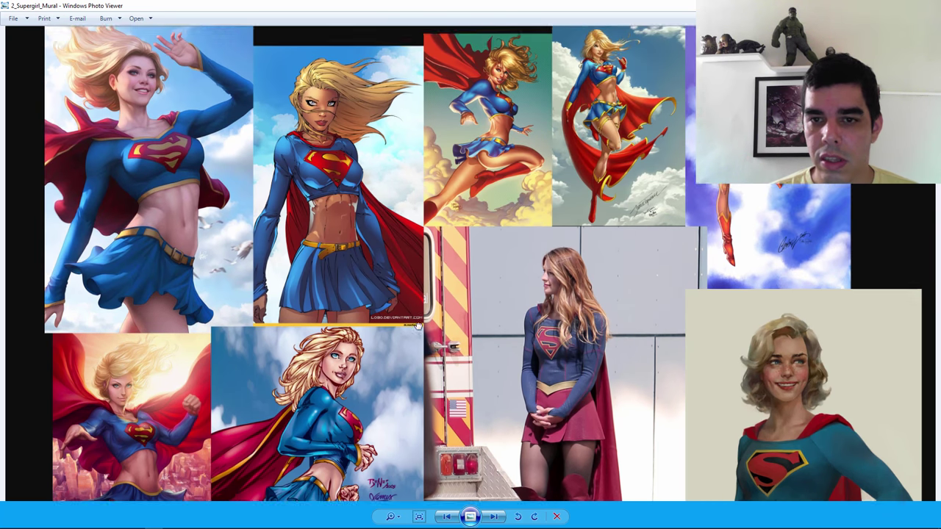
{"action": "left_click_drag", "start_coordinate": [426, 234], "coordinate": [417, 335]}
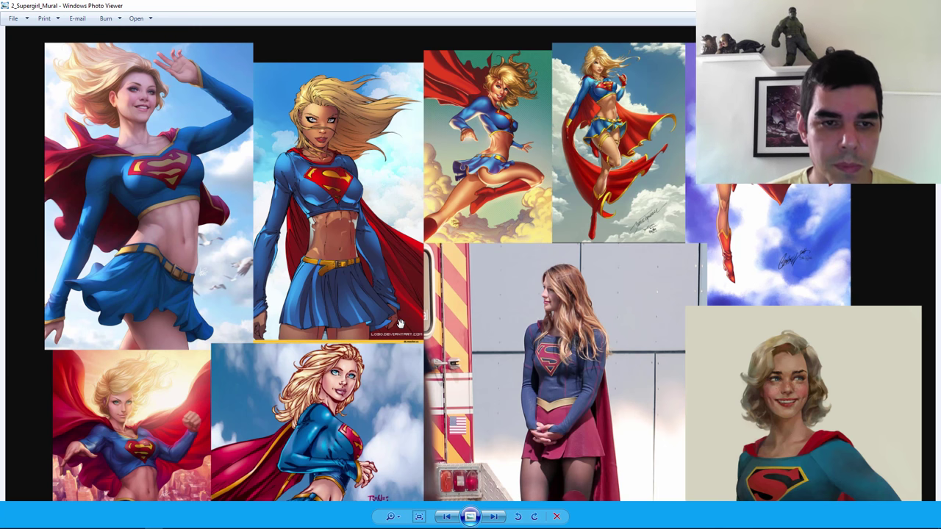
{"action": "mouse_move", "coordinate": [478, 333]}
{"action": "left_mouse_down"}
{"action": "mouse_move", "coordinate": [479, 299]}
{"action": "mouse_move", "coordinate": [491, 335]}
{"action": "left_mouse_up"}
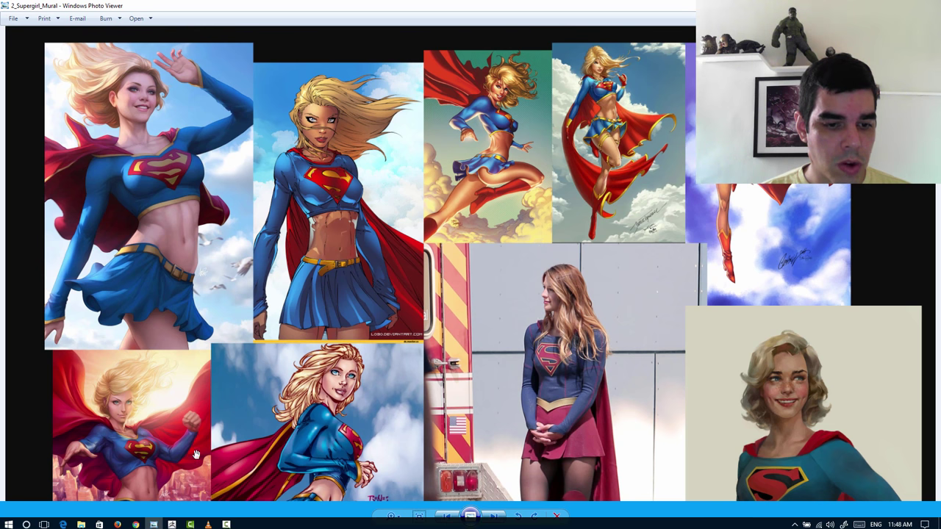
{"action": "mouse_move", "coordinate": [81, 522]}
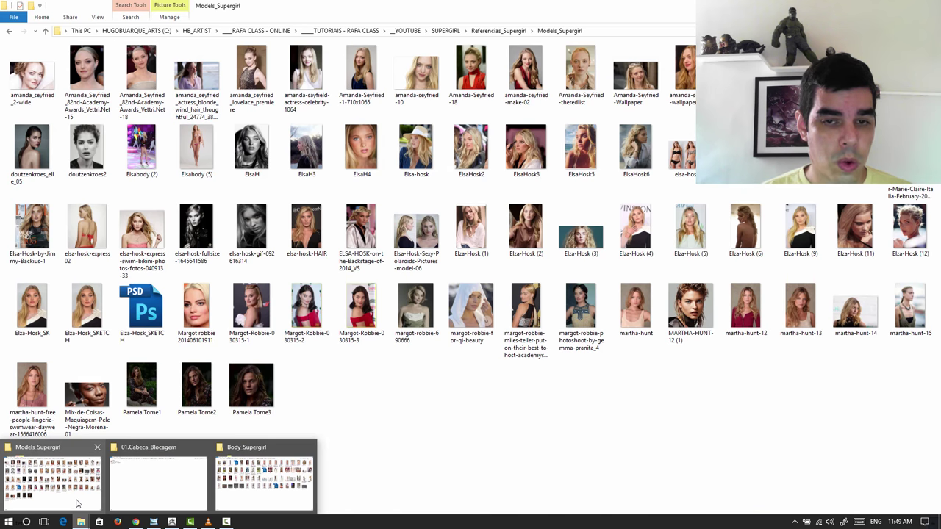
- Open the close-up face photo from Models_Supergirl and view the next photo at actual size
{"action": "left_click", "coordinate": [77, 500]}
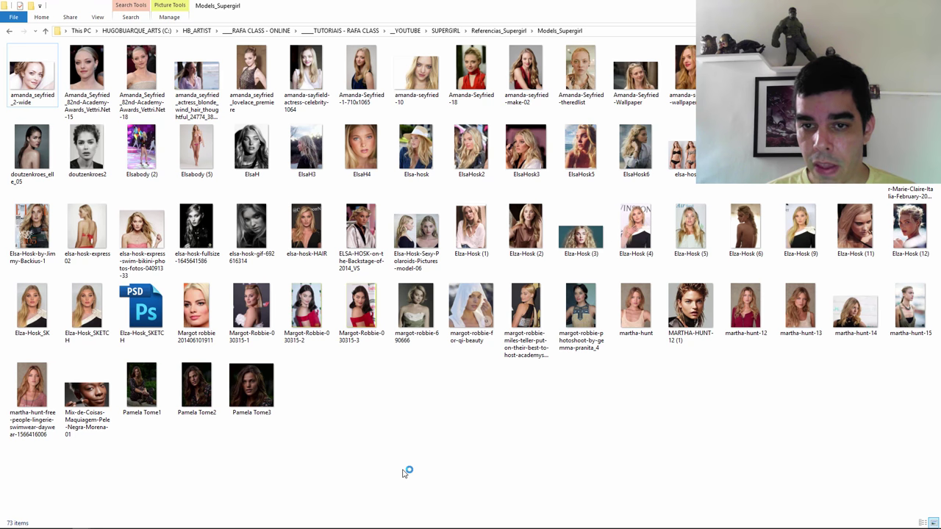
{"action": "double_click", "coordinate": [372, 153]}
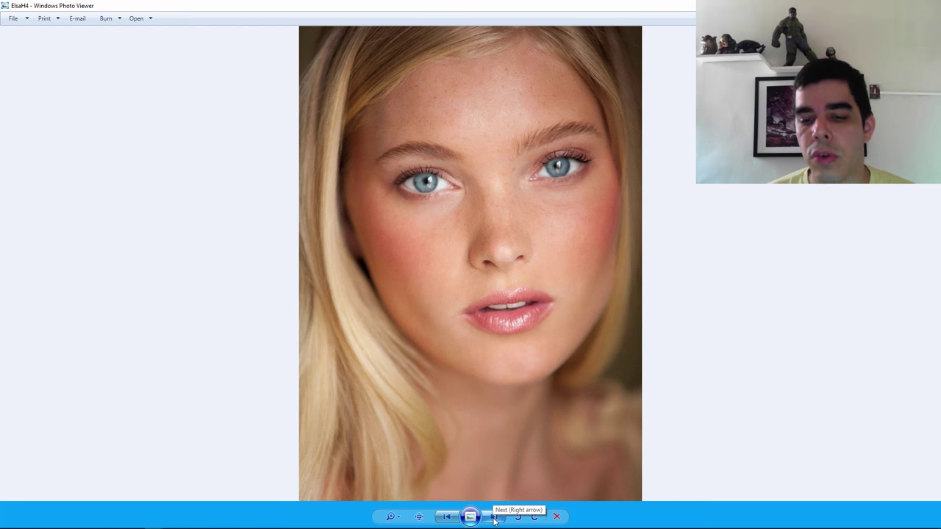
{"action": "left_click", "coordinate": [494, 516]}
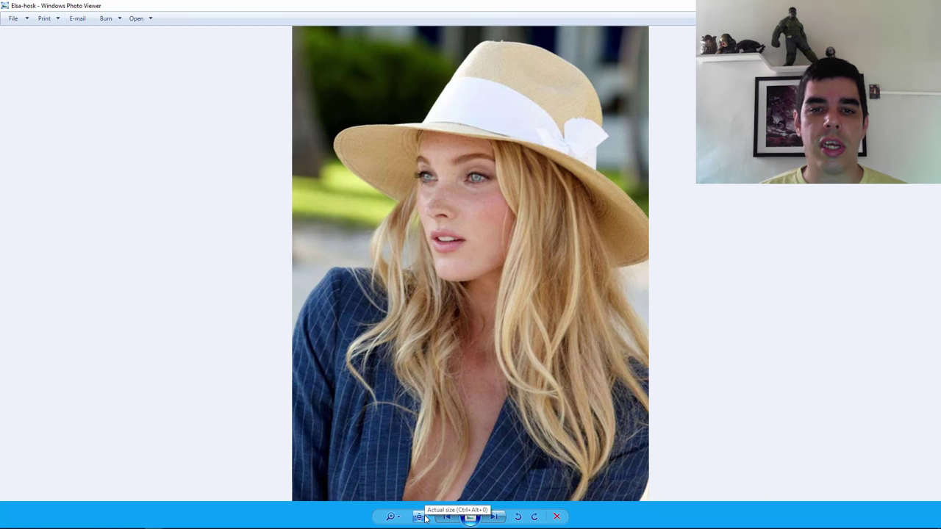
{"action": "left_click", "coordinate": [421, 519]}
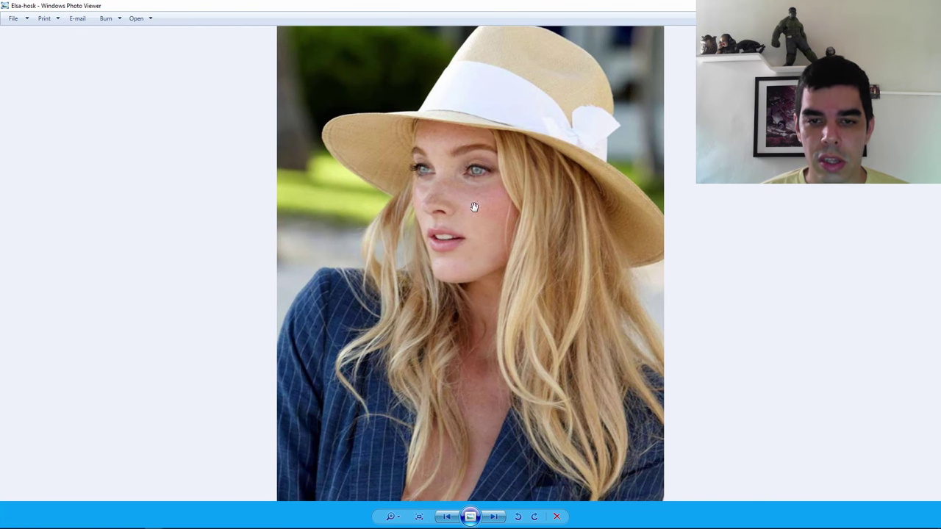
- Advance to the mascara-applying photo and center its actual-size view on the face
{"action": "left_click", "coordinate": [494, 517]}
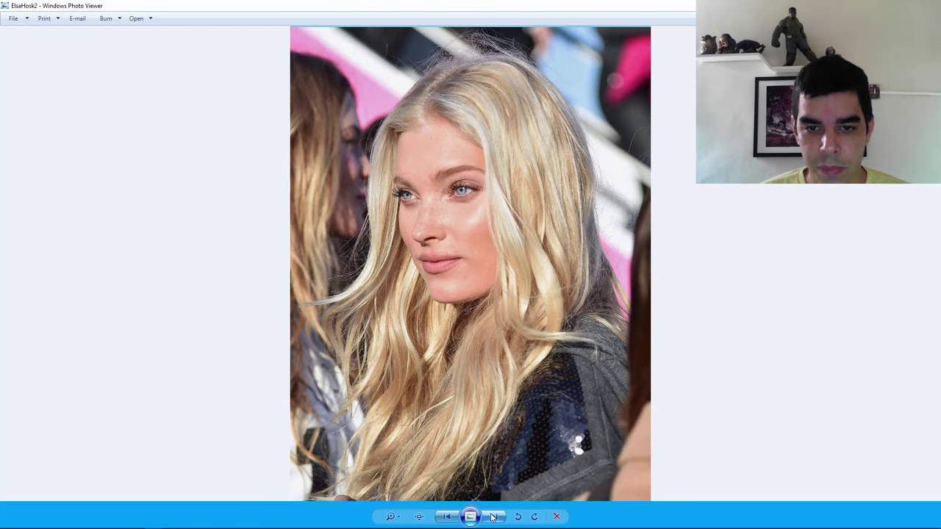
{"action": "left_click", "coordinate": [493, 517]}
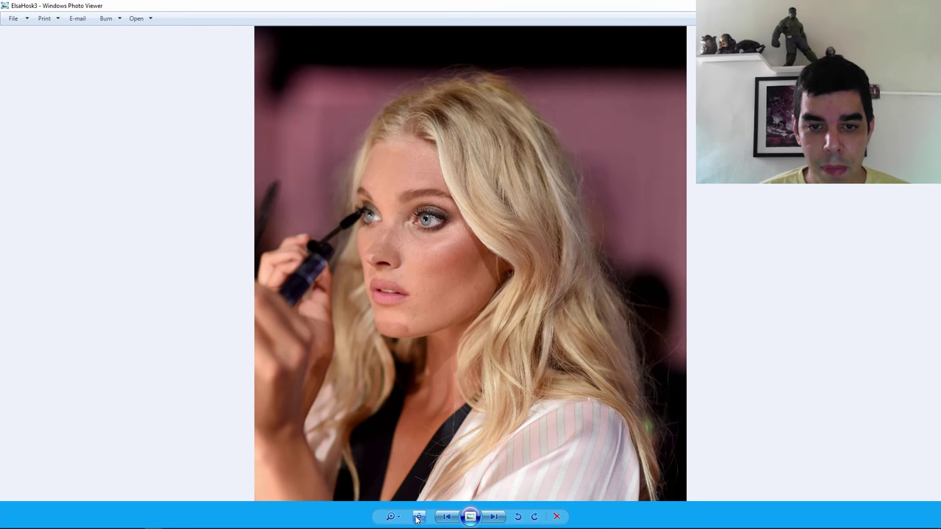
{"action": "left_click", "coordinate": [419, 518]}
{"action": "left_click_drag", "start_coordinate": [316, 351], "coordinate": [385, 294]}
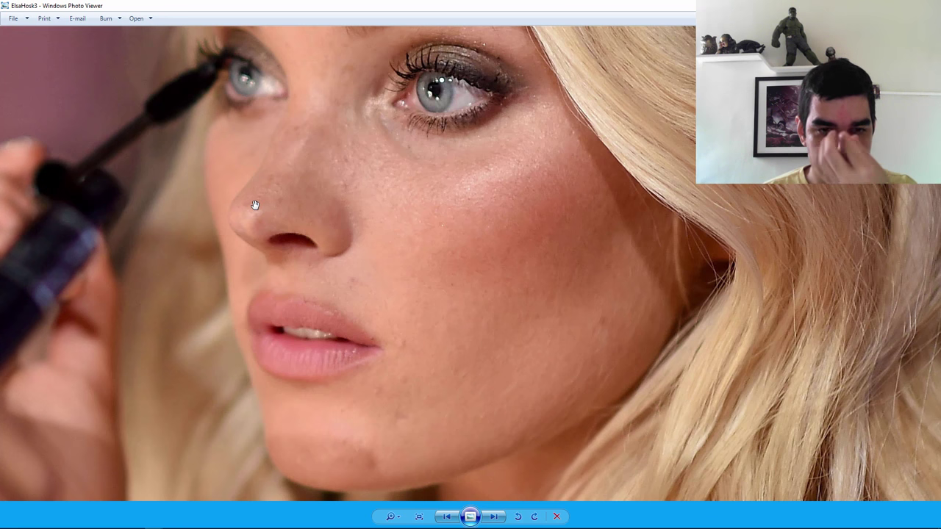
{"action": "left_click_drag", "start_coordinate": [442, 177], "coordinate": [431, 227]}
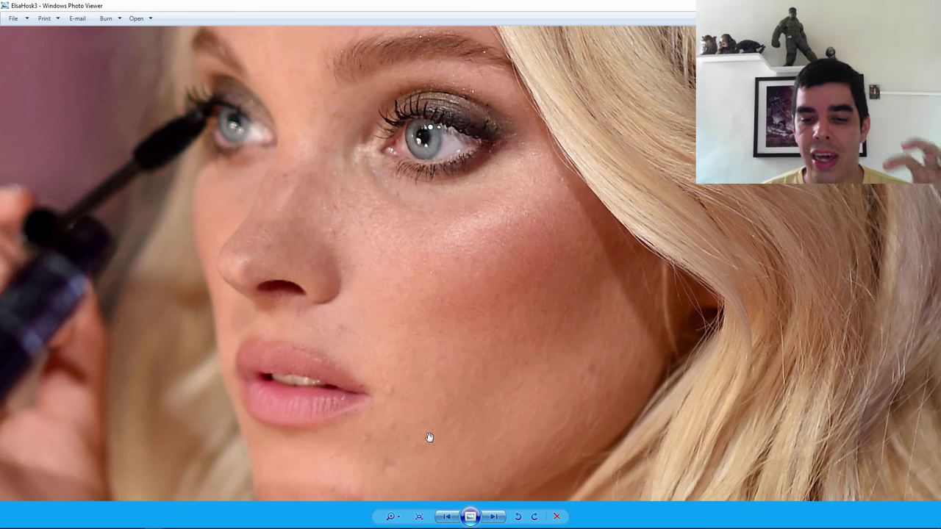
- Page past the beach selfie to the magazine page photo, frame the face, then close it
{"action": "left_click", "coordinate": [492, 517]}
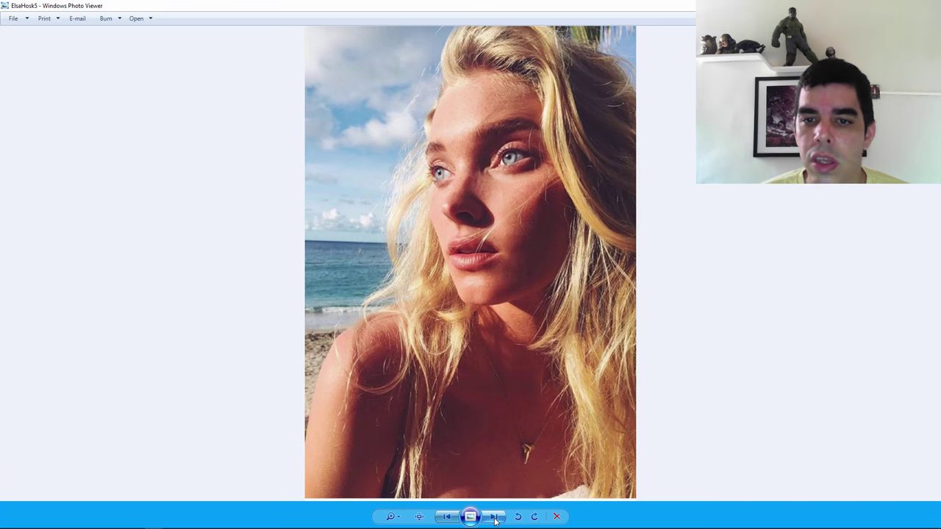
{"action": "left_click", "coordinate": [495, 519]}
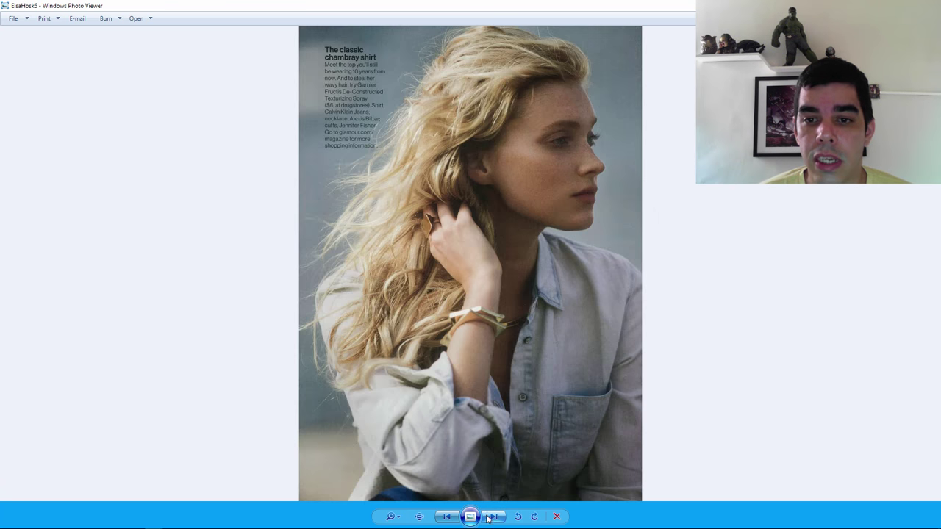
{"action": "scroll", "coordinate": [598, 254], "scroll_direction": "up", "scroll_amount": 2}
{"action": "left_click_drag", "start_coordinate": [598, 255], "coordinate": [604, 400]}
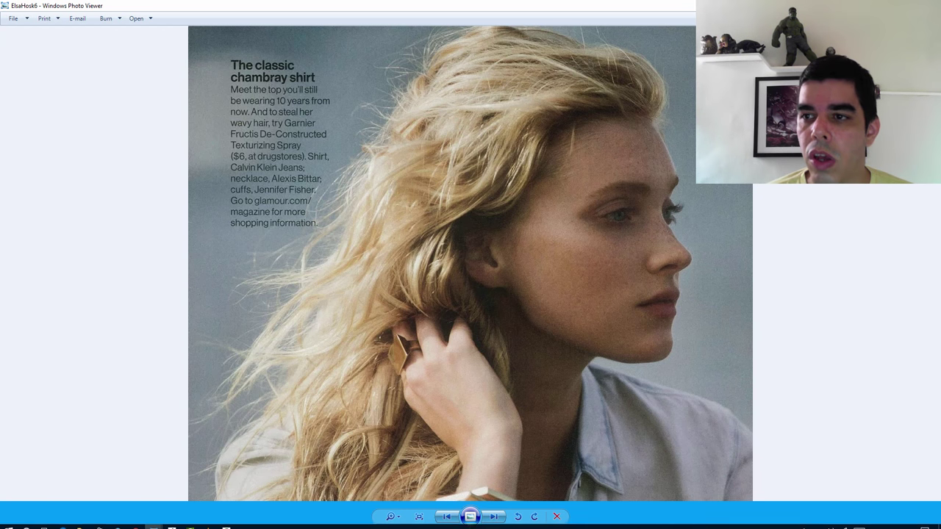
{"action": "key", "text": "alt+F4"}
- View the profile photo at actual size, then the black-and-white close-up portrait, closing each
{"action": "double_click", "coordinate": [311, 144]}
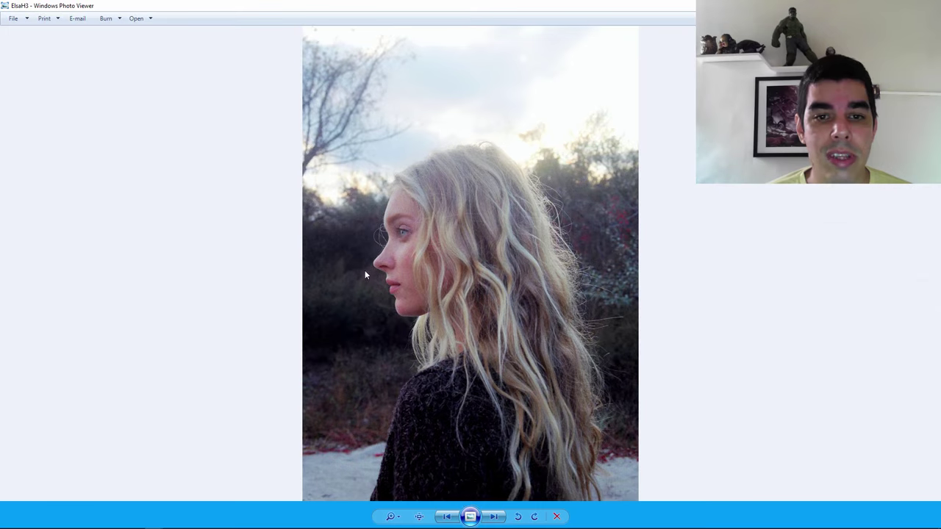
{"action": "left_click", "coordinate": [420, 517]}
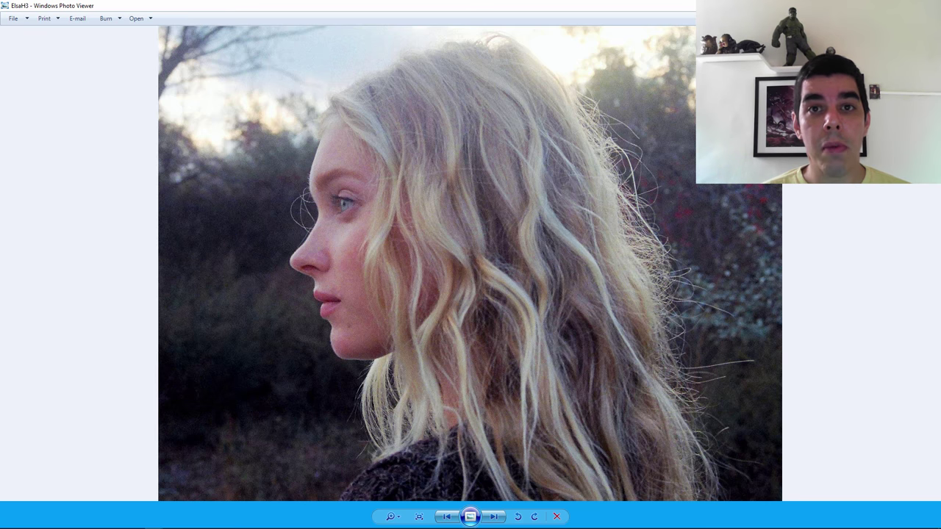
{"action": "key", "text": "alt+F4"}
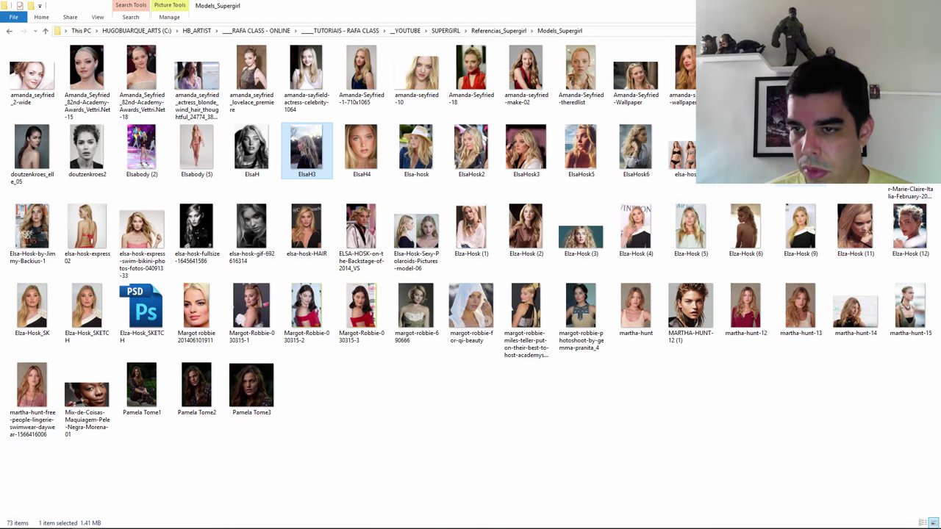
{"action": "key", "text": "Return"}
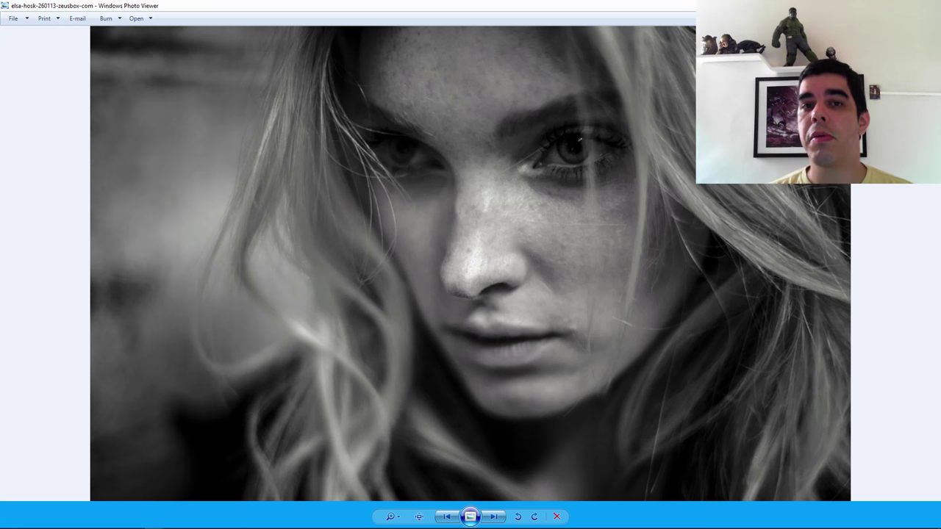
{"action": "key", "text": "alt+F4"}
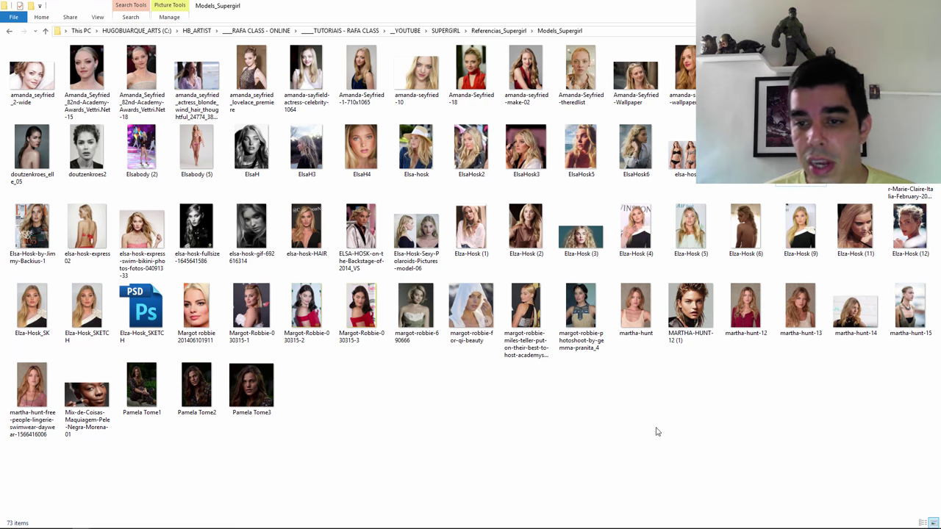
- Inspect the wet-hair face close-up photo zoomed in, then close it
{"action": "double_click", "coordinate": [701, 324]}
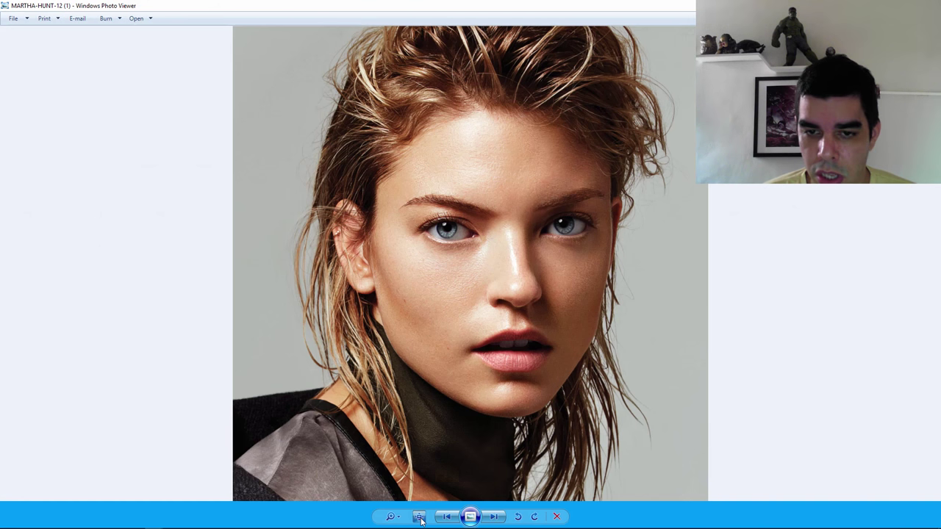
{"action": "left_click", "coordinate": [419, 517]}
{"action": "scroll", "coordinate": [471, 319], "scroll_direction": "down", "scroll_amount": 1}
{"action": "scroll", "coordinate": [476, 319], "scroll_direction": "down", "scroll_amount": 1}
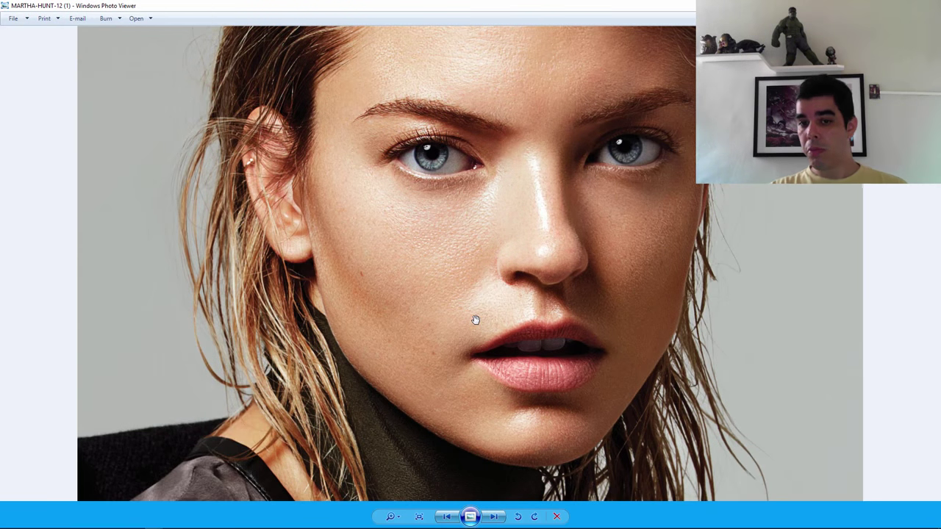
{"action": "scroll", "coordinate": [476, 325], "scroll_direction": "down", "scroll_amount": 1}
{"action": "key", "text": "Escape"}
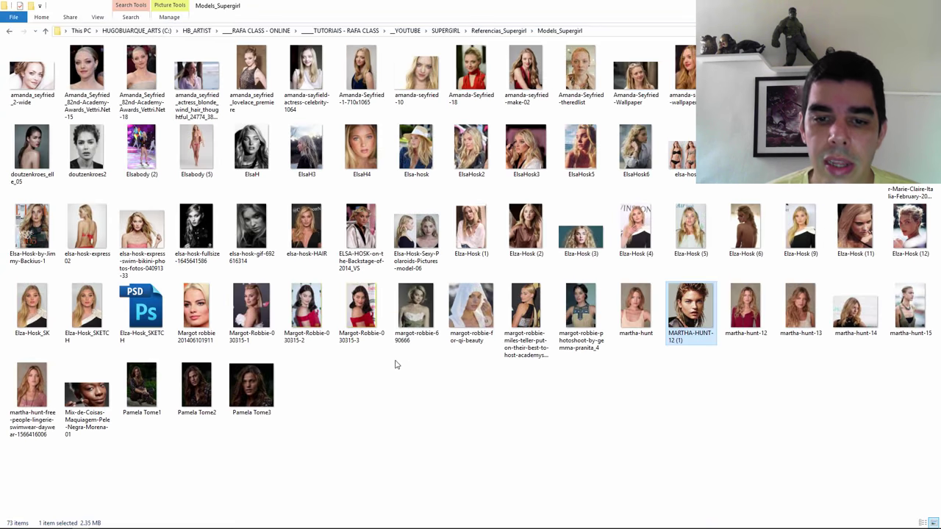
- View the dark-haired red-dress portrait at actual size, centred on the face, then close it
{"action": "left_click", "coordinate": [319, 309]}
{"action": "double_click", "coordinate": [320, 309]}
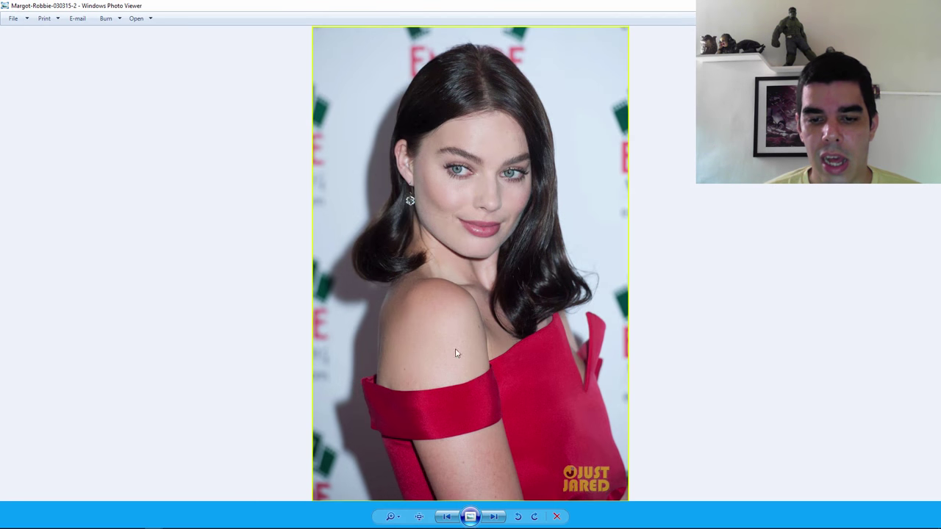
{"action": "left_click", "coordinate": [419, 516]}
{"action": "left_click_drag", "start_coordinate": [488, 250], "coordinate": [486, 296]}
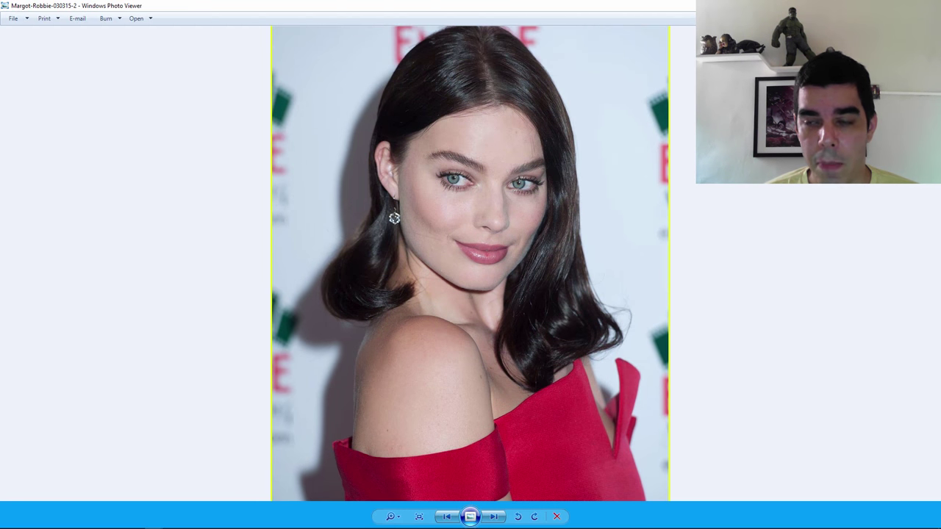
{"action": "left_click", "coordinate": [928, 6]}
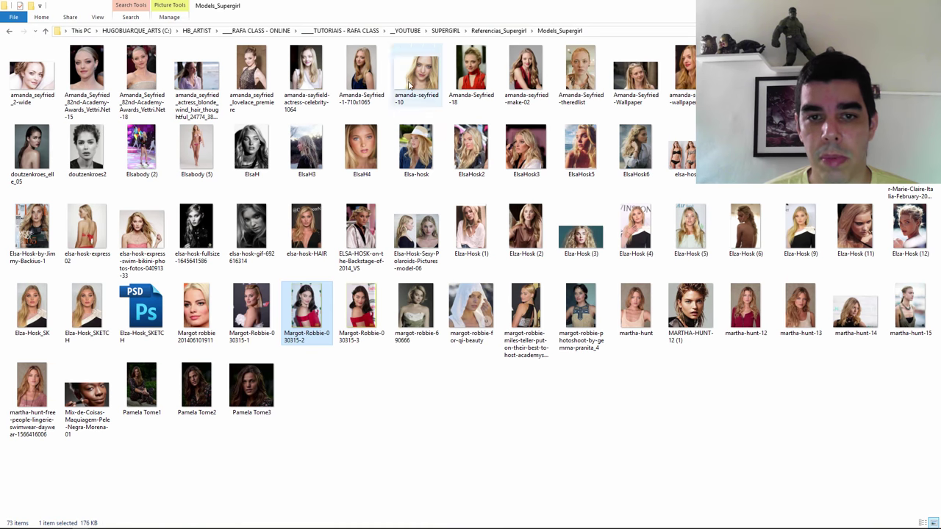
- Glance at the blonde portrait, doutzen, Elza-Hosk (5) and elsa-hosk-HAIR reference photos
{"action": "double_click", "coordinate": [370, 76]}
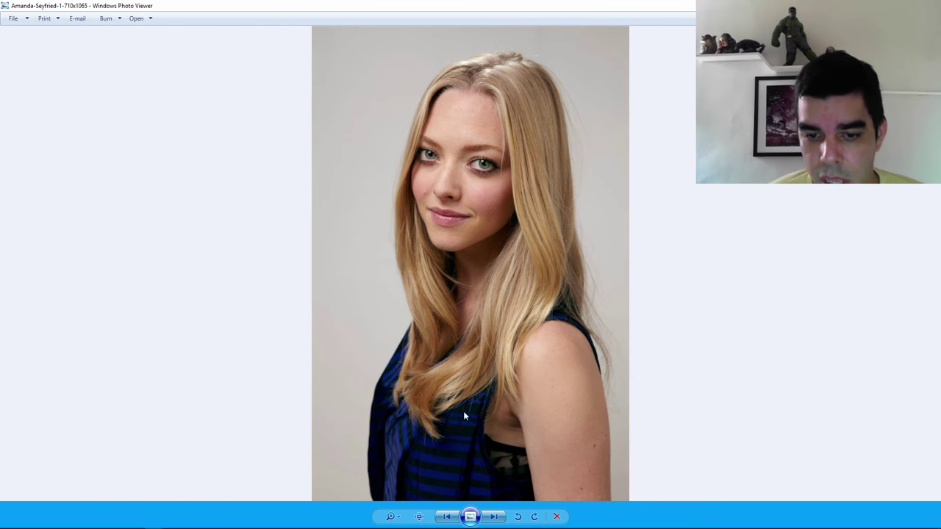
{"action": "left_click", "coordinate": [419, 517]}
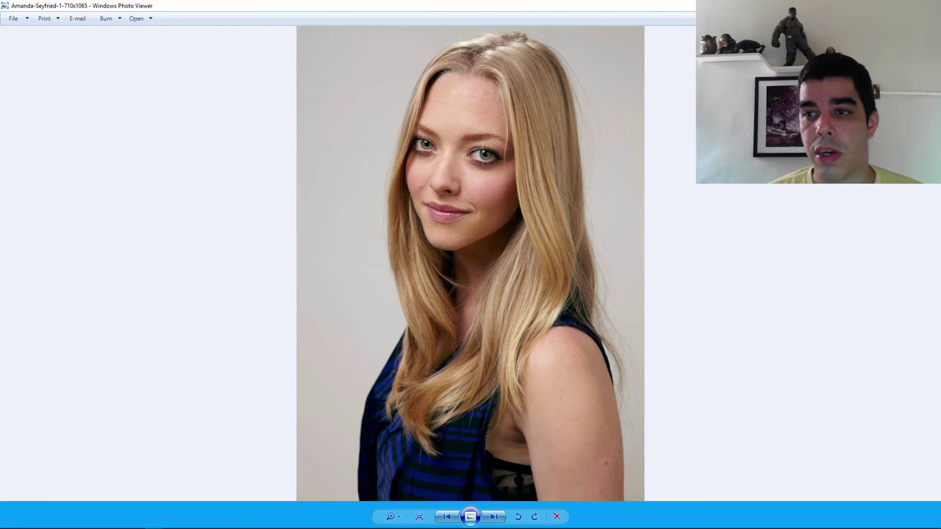
{"action": "key", "text": "Escape"}
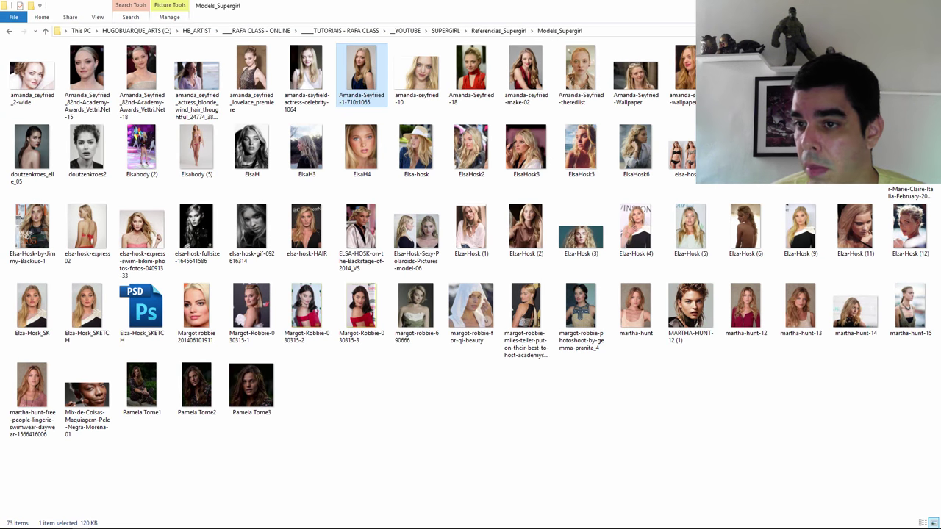
{"action": "double_click", "coordinate": [911, 73]}
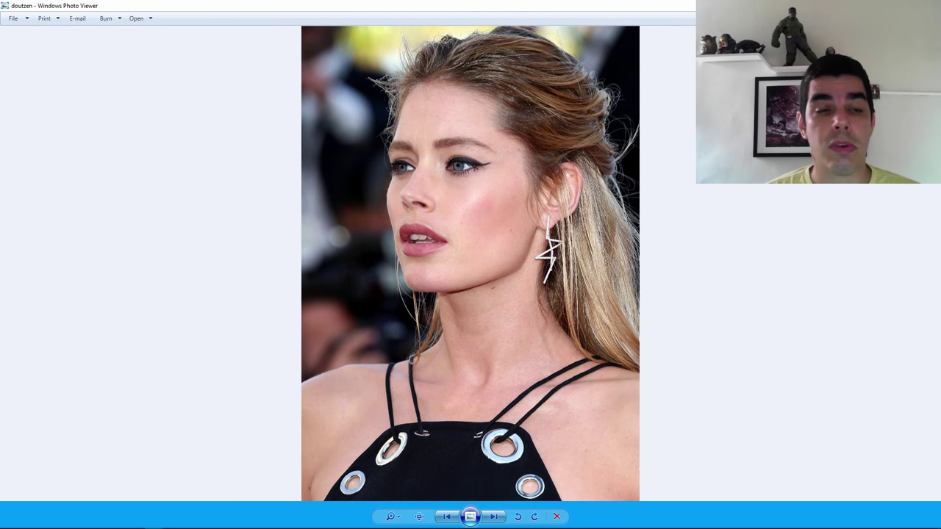
{"action": "key", "text": "Escape"}
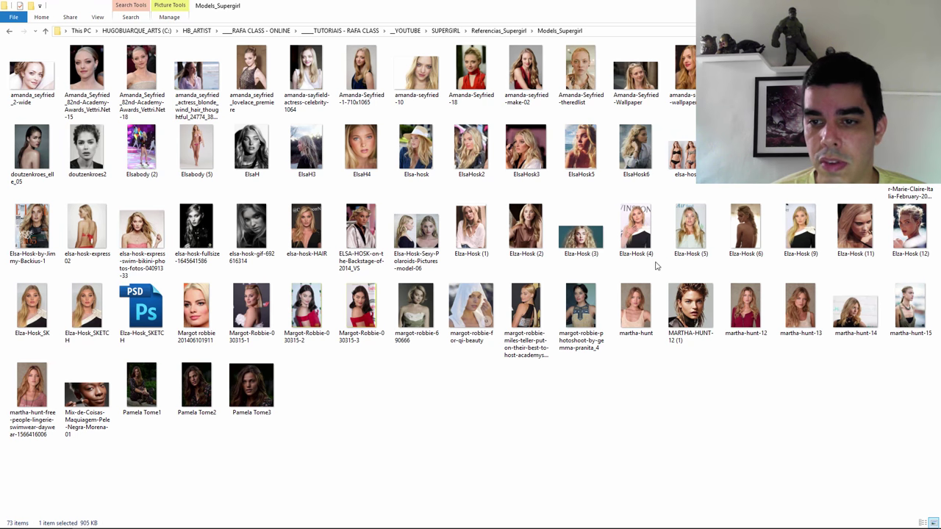
{"action": "double_click", "coordinate": [687, 236]}
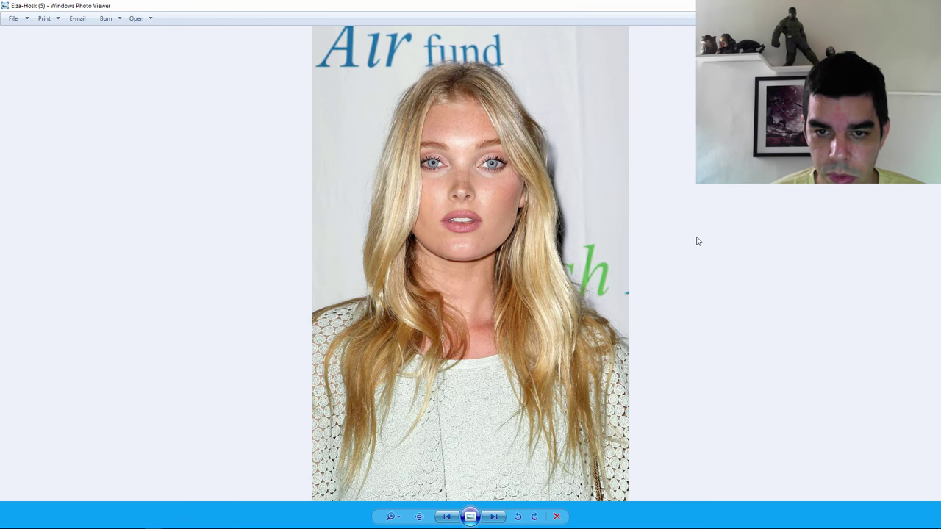
{"action": "key", "text": "Escape"}
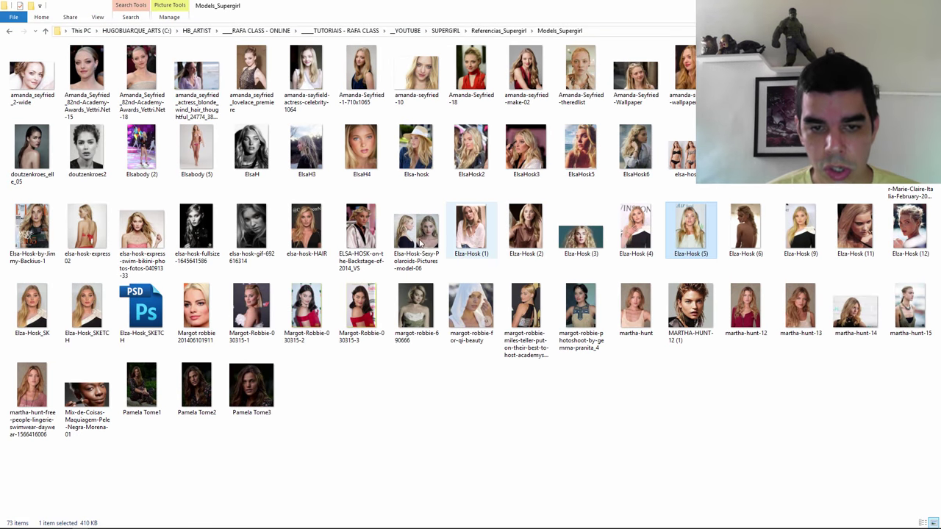
{"action": "double_click", "coordinate": [318, 234]}
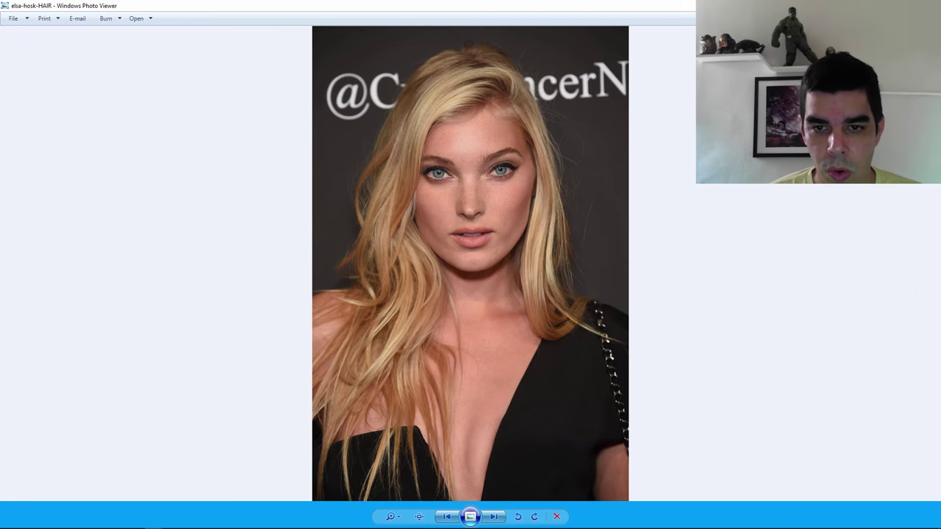
{"action": "key", "text": "Escape"}
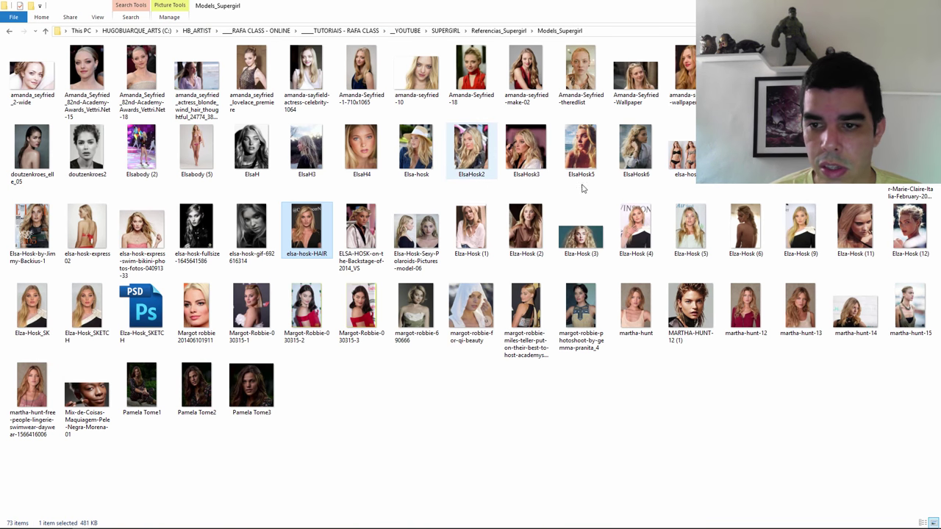
- Zoom and pan the Elza-Hosk (9) photo to study the face details
{"action": "double_click", "coordinate": [779, 240]}
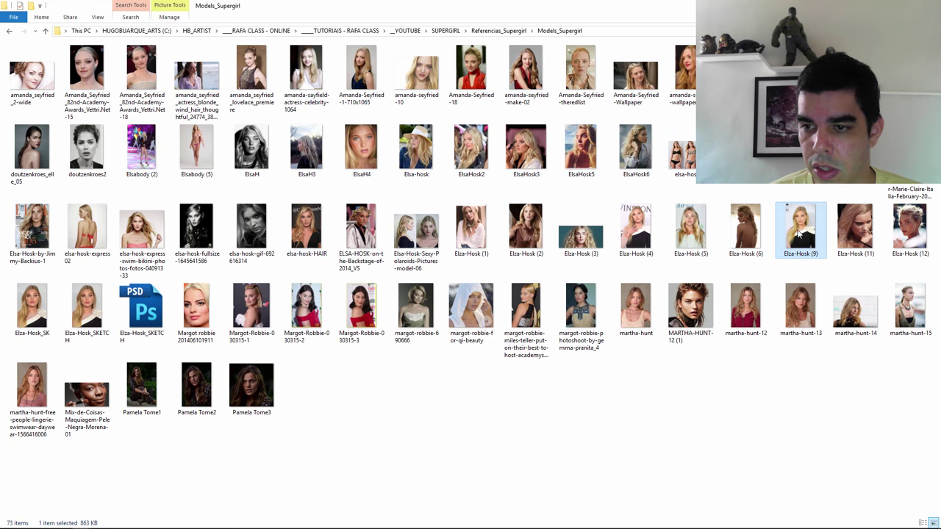
{"action": "left_click", "coordinate": [419, 517]}
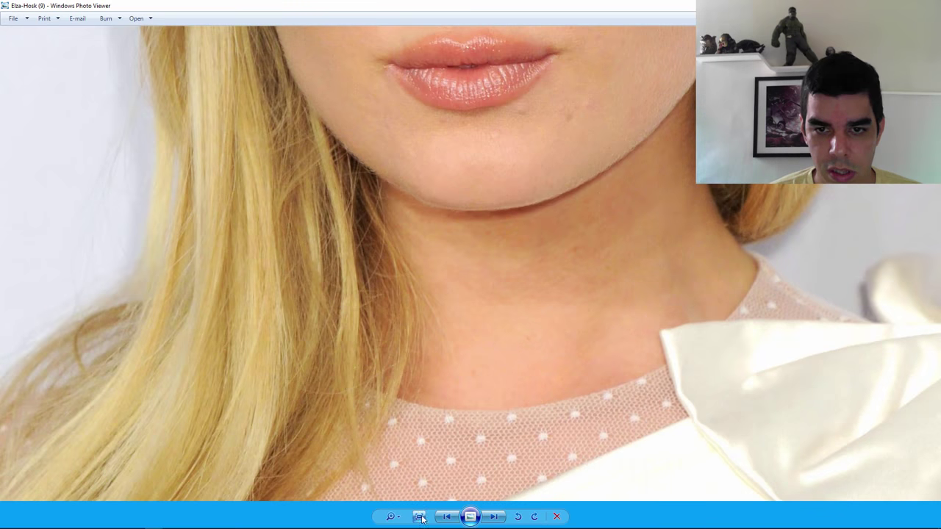
{"action": "left_click_drag", "start_coordinate": [534, 166], "coordinate": [522, 405]}
{"action": "scroll", "coordinate": [521, 405], "scroll_direction": "down", "scroll_amount": 2}
{"action": "scroll", "coordinate": [521, 405], "scroll_direction": "down", "scroll_amount": 1}
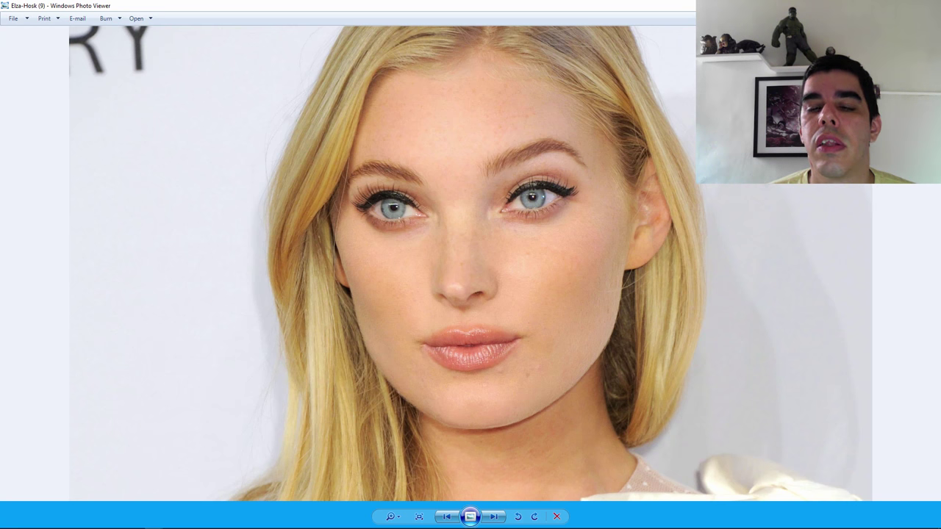
{"action": "left_click", "coordinate": [928, 5]}
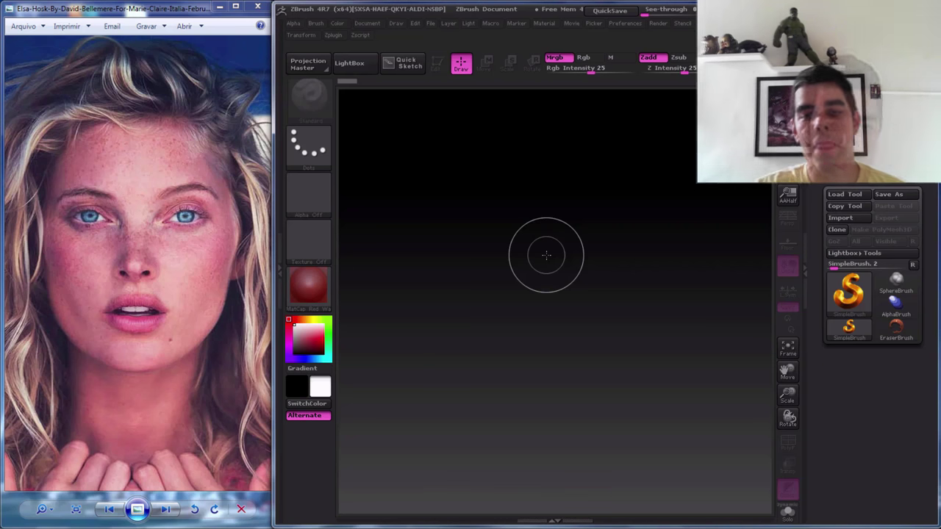
- Draw a new ZSphere, pick a material and load a different ZSphere armature
{"action": "left_click", "coordinate": [848, 290]}
{"action": "left_click_drag", "start_coordinate": [555, 288], "coordinate": [599, 291]}
{"action": "left_click", "coordinate": [309, 285]}
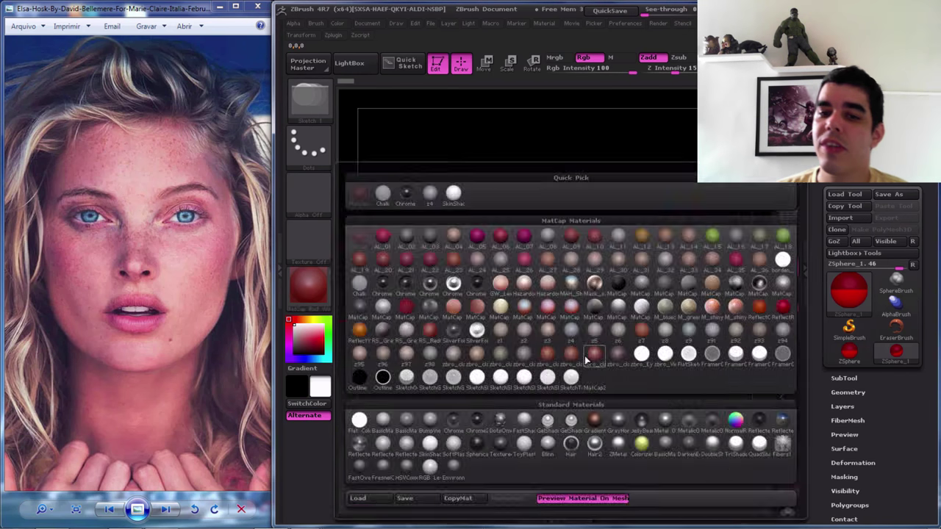
{"action": "left_click", "coordinate": [397, 213]}
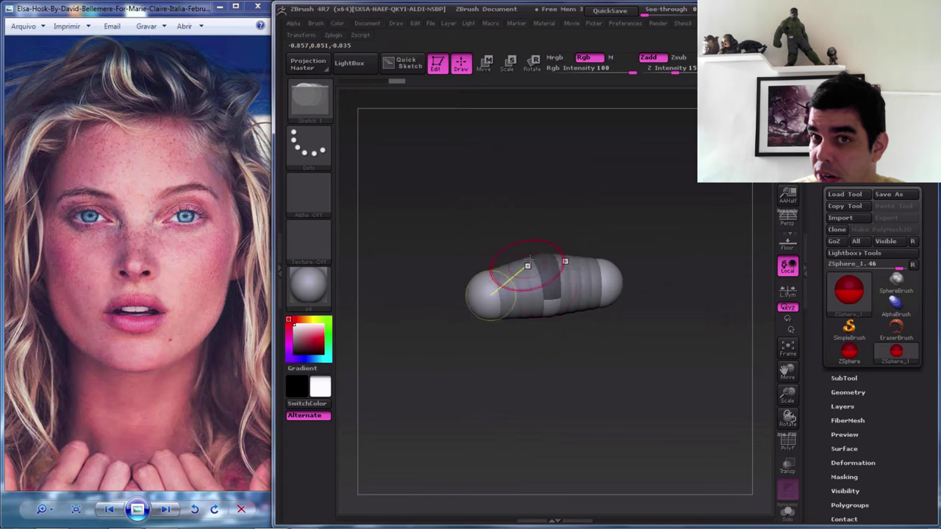
- Orbit the head-and-shoulders armature while toggling the adaptive skin preview on and off
{"action": "left_click_drag", "start_coordinate": [441, 184], "coordinate": [535, 231]}
{"action": "key", "text": "w"}
{"action": "key", "text": "q"}
{"action": "left_click_drag", "start_coordinate": [632, 235], "coordinate": [663, 196]}
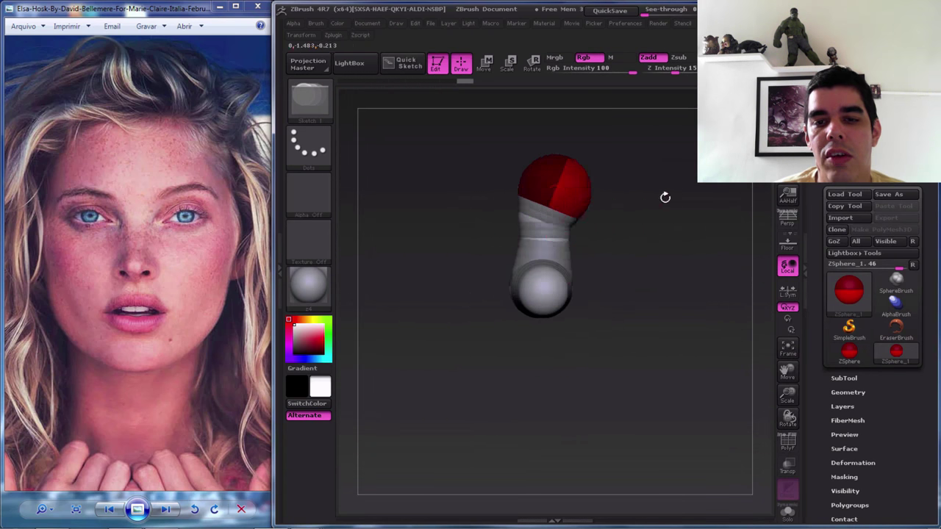
{"action": "key", "text": "a"}
{"action": "key", "text": "a"}
{"action": "left_click_drag", "start_coordinate": [574, 217], "coordinate": [630, 211]}
{"action": "key", "text": "a"}
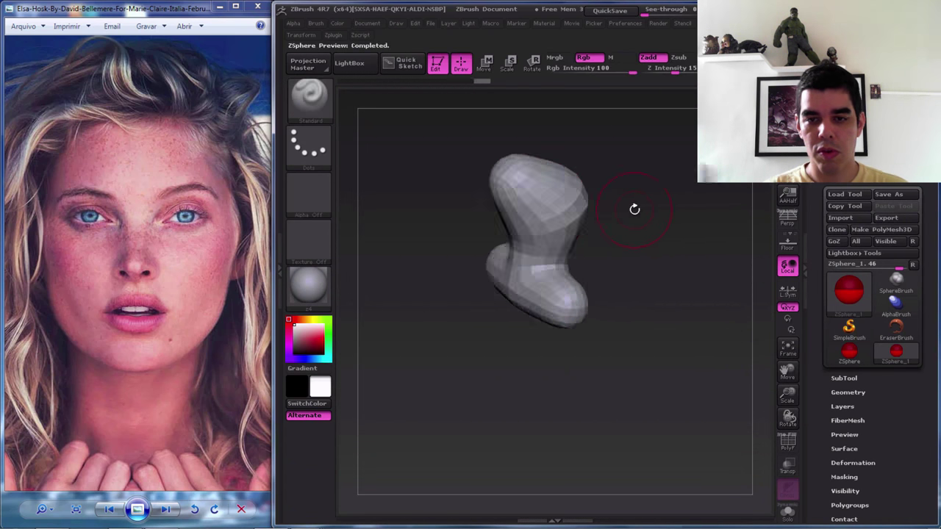
{"action": "key", "text": "w"}
{"action": "mouse_move", "coordinate": [500, 156]}
{"action": "left_mouse_down"}
{"action": "mouse_move", "coordinate": [542, 315]}
{"action": "mouse_move", "coordinate": [561, 345]}
{"action": "left_mouse_up"}
{"action": "key", "text": "a"}
{"action": "key", "text": "a"}
{"action": "key", "text": "a"}
{"action": "key", "text": "a"}
{"action": "key", "text": "a"}
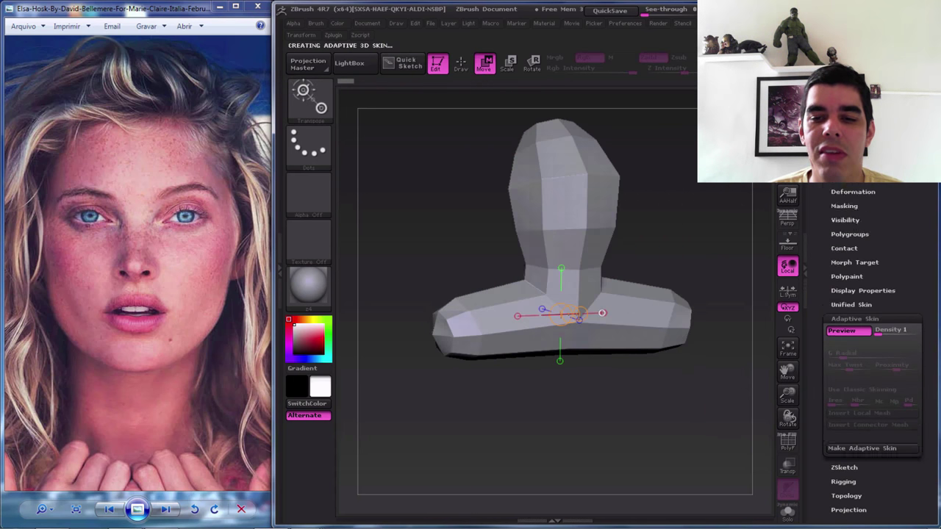
{"action": "key", "text": "a"}
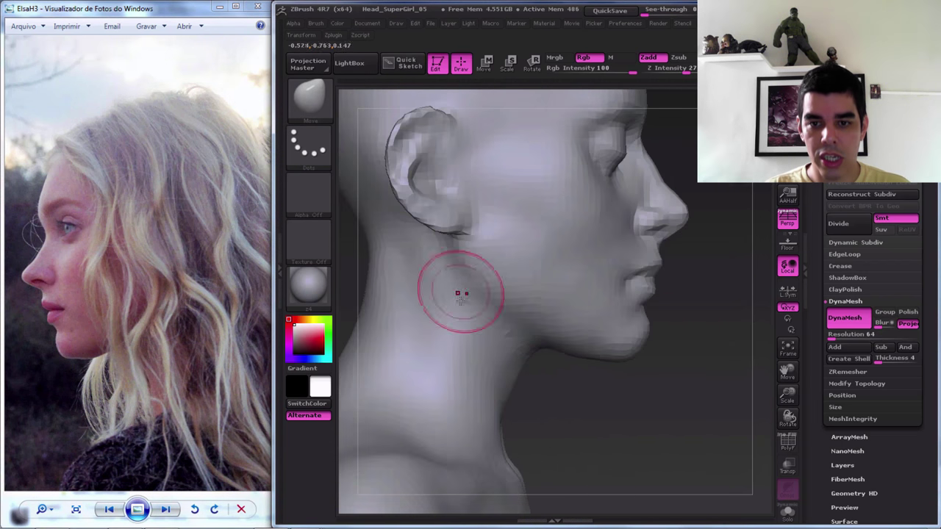
- Refine the head's profile with the Pinch brush at lower intensity and smoothing
{"action": "key", "text": "b"}
{"action": "key", "text": "p"}
{"action": "key", "text": "i"}
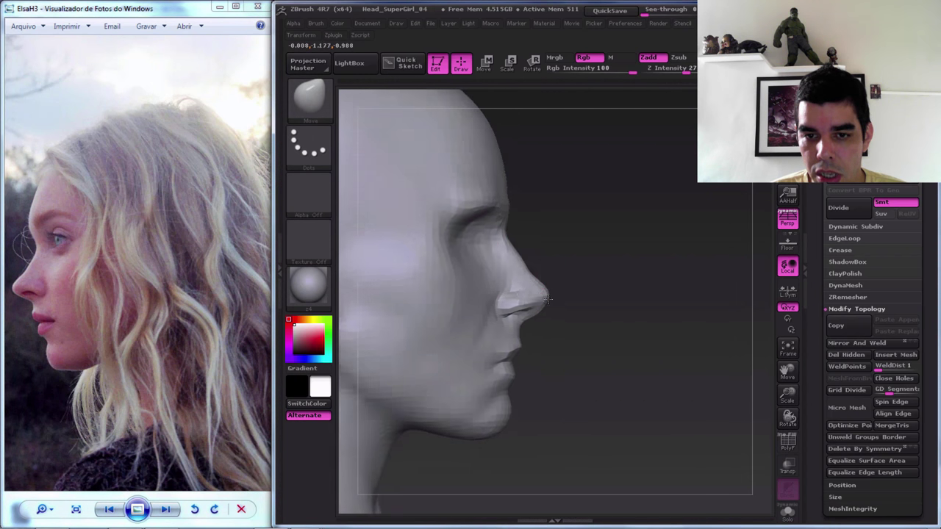
{"action": "key", "text": "shift"}
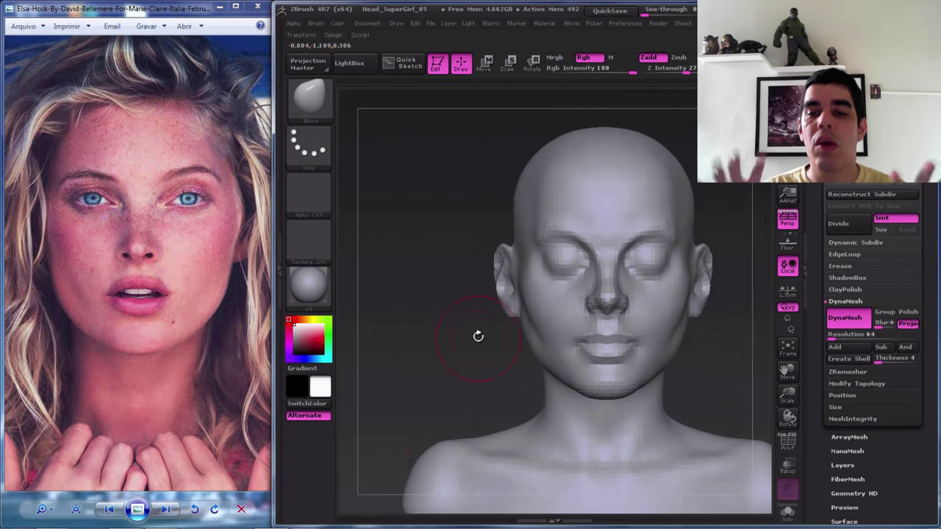
- Use the Move brush and turn the head frontal to work the eyes with Pinch
{"action": "left_click", "coordinate": [580, 219]}
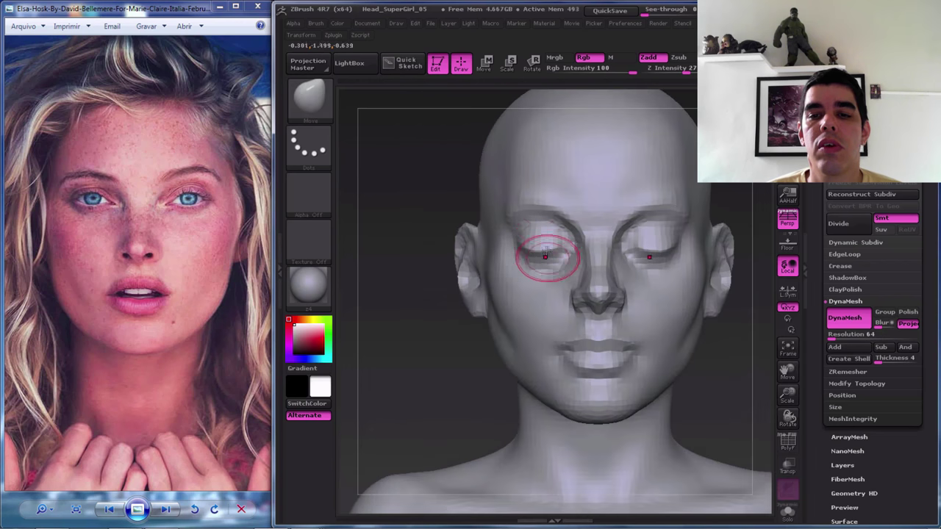
{"action": "mouse_move", "coordinate": [550, 210]}
{"action": "left_mouse_down"}
{"action": "mouse_move", "coordinate": [719, 265]}
{"action": "mouse_move", "coordinate": [557, 277]}
{"action": "left_mouse_up"}
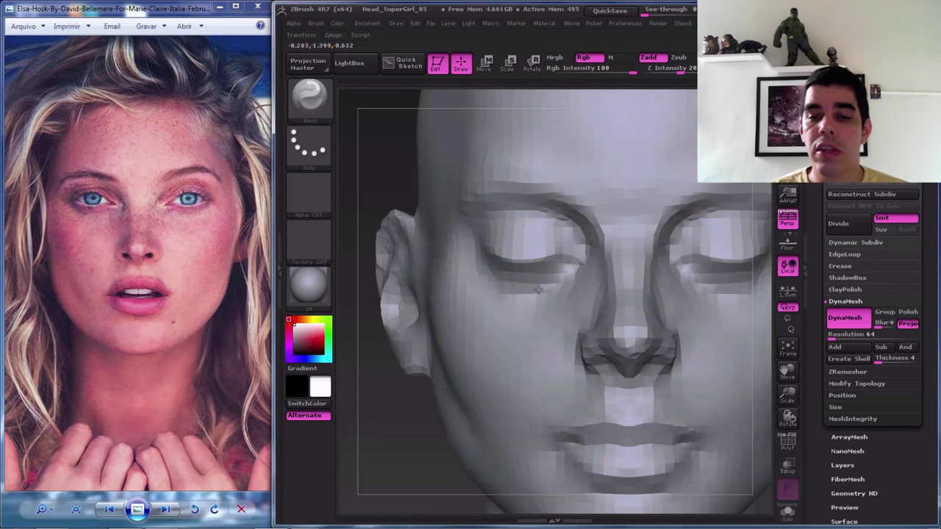
{"action": "key", "text": "b"}
{"action": "key", "text": "p"}
{"action": "key", "text": "i"}
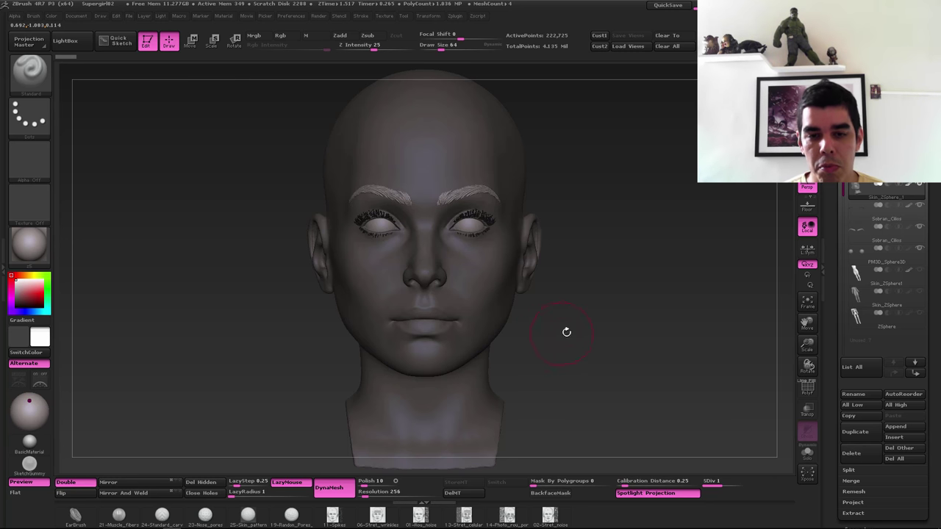
- Orbit and zoom around the head, checking the lips, front and three-quarter views
{"action": "left_click_drag", "start_coordinate": [573, 330], "coordinate": [583, 337]}
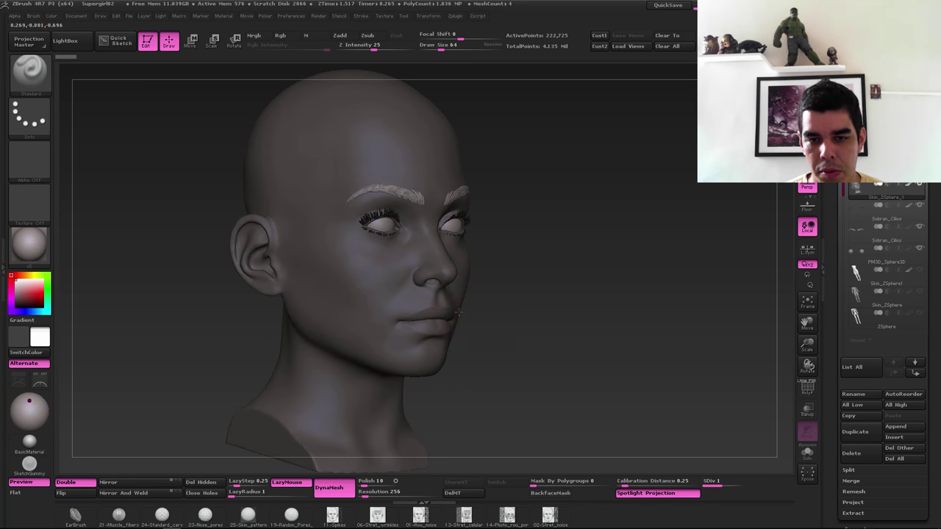
{"action": "mouse_move", "coordinate": [457, 312]}
{"action": "right_mouse_down", "text": "ctrl"}
{"action": "mouse_move", "coordinate": [479, 277]}
{"action": "mouse_move", "coordinate": [528, 324]}
{"action": "right_mouse_up", "text": "ctrl"}
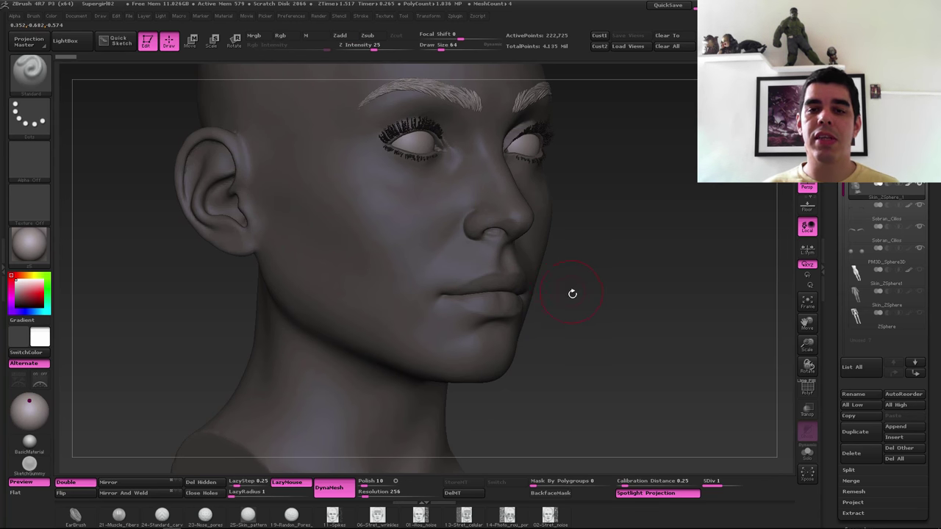
{"action": "left_click_drag", "start_coordinate": [614, 276], "coordinate": [599, 270], "text": "shift"}
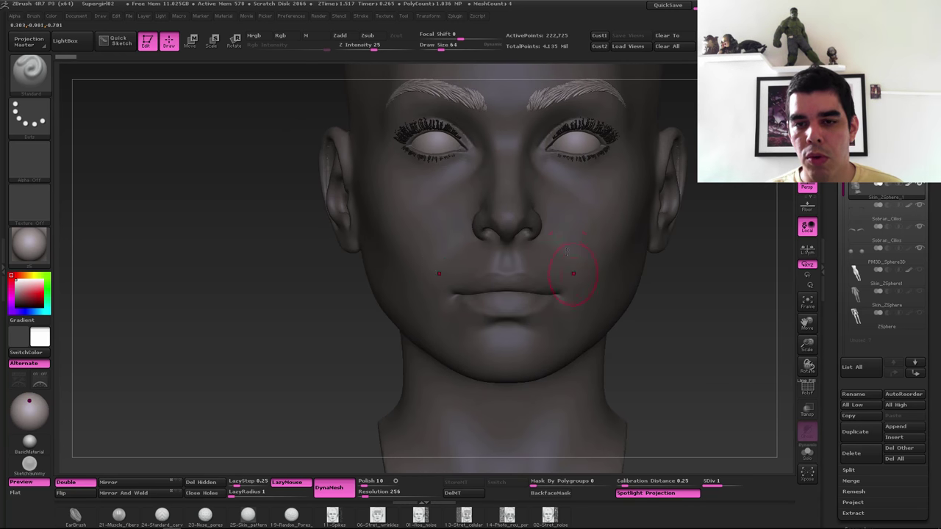
{"action": "left_click_drag", "start_coordinate": [573, 274], "coordinate": [568, 237], "text": "alt"}
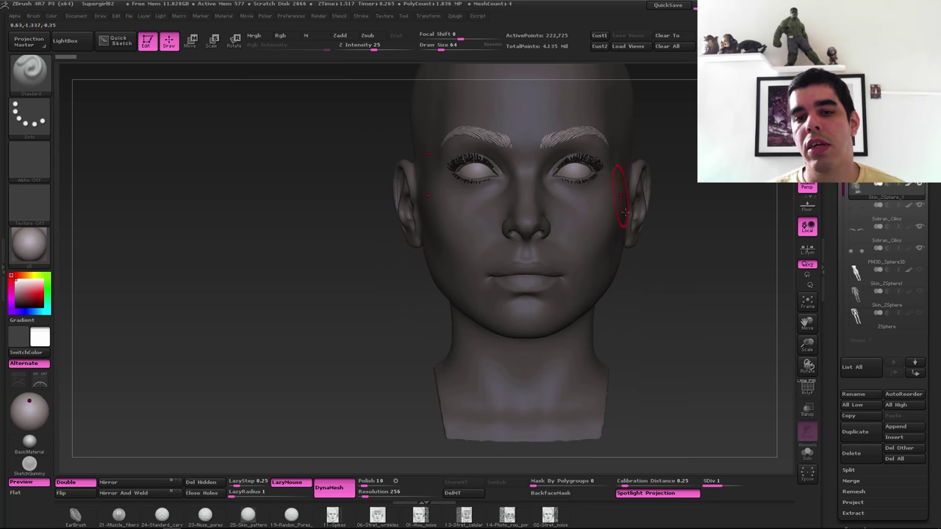
{"action": "left_click_drag", "start_coordinate": [621, 197], "coordinate": [569, 205], "text": "alt"}
{"action": "left_click_drag", "start_coordinate": [645, 194], "coordinate": [667, 202]}
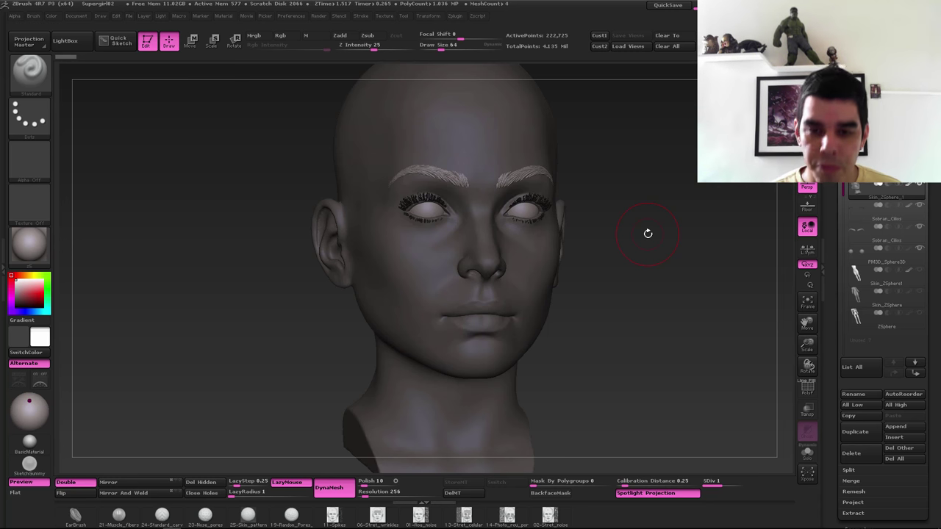
- Frame the head from the front, exit fullscreen and stretch ZBrush to full height
{"action": "mouse_move", "coordinate": [508, 245]}
{"action": "left_mouse_down"}
{"action": "mouse_move", "coordinate": [485, 248]}
{"action": "mouse_move", "coordinate": [294, 412]}
{"action": "mouse_move", "coordinate": [316, 390]}
{"action": "left_mouse_up"}
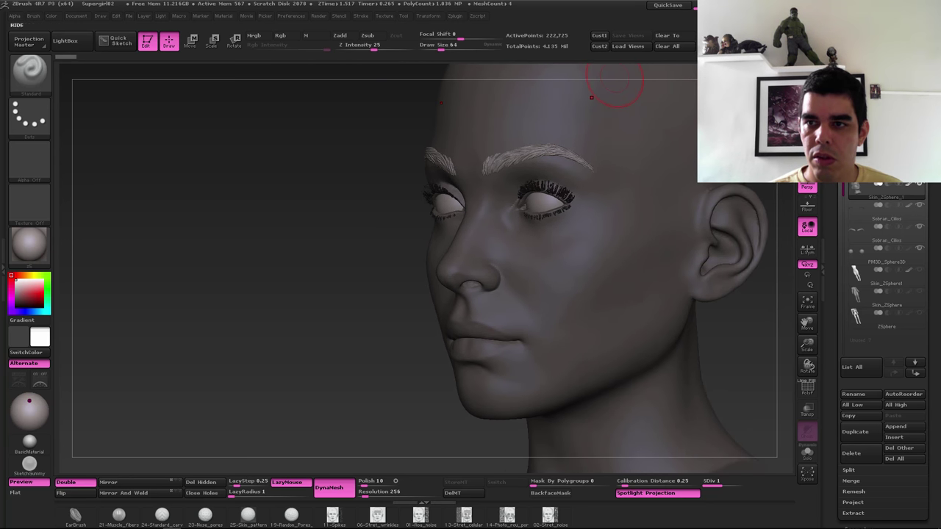
{"action": "left_click", "coordinate": [906, 5]}
{"action": "double_click", "coordinate": [611, 422]}
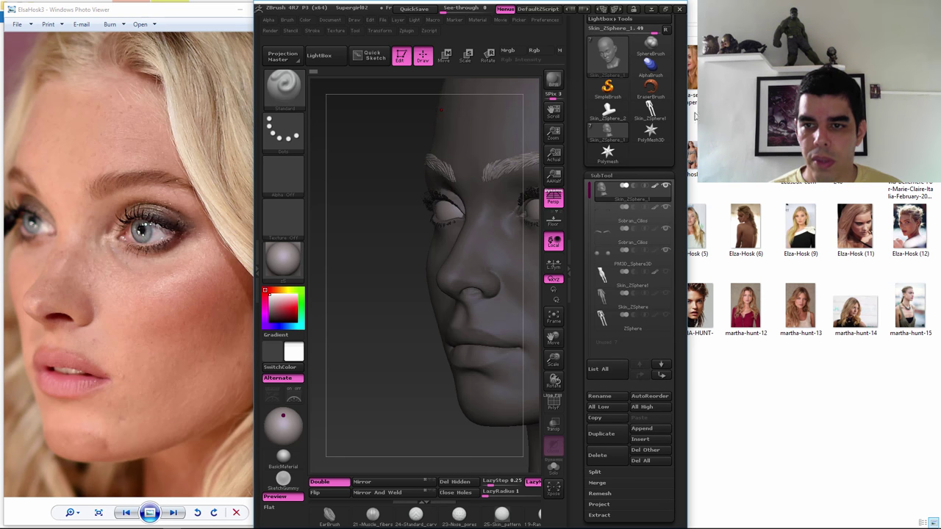
{"action": "left_click_drag", "start_coordinate": [686, 123], "coordinate": [940, 124]}
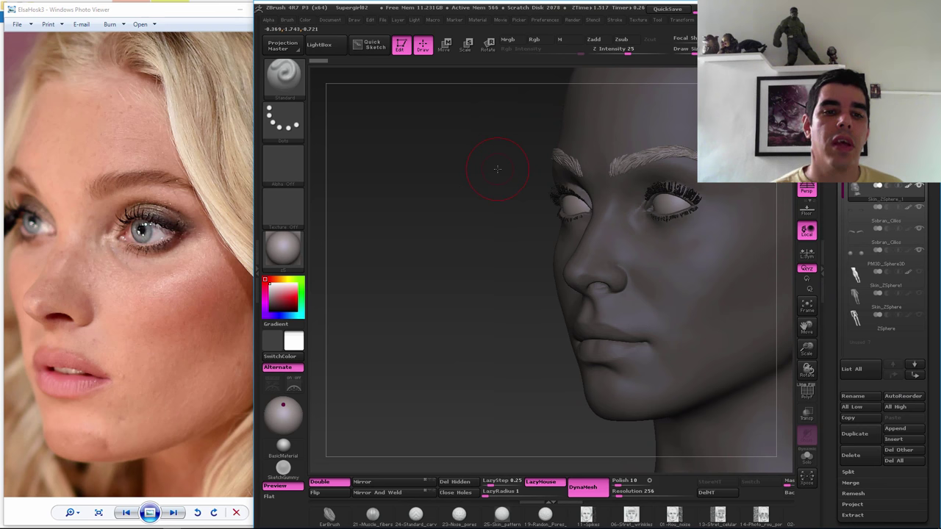
{"action": "mouse_move", "coordinate": [505, 255]}
{"action": "left_mouse_down"}
{"action": "mouse_move", "coordinate": [403, 293]}
{"action": "mouse_move", "coordinate": [408, 331]}
{"action": "left_mouse_up"}
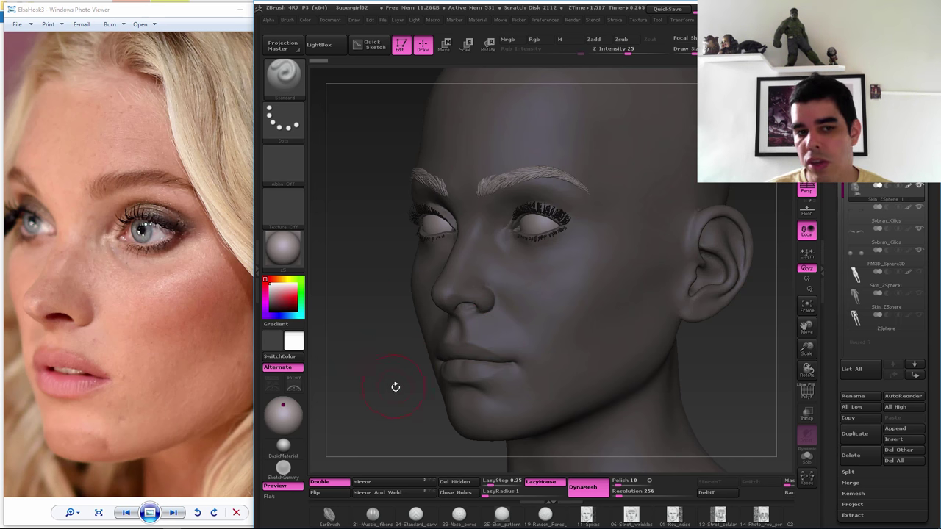
{"action": "left_click_drag", "start_coordinate": [405, 389], "coordinate": [397, 397]}
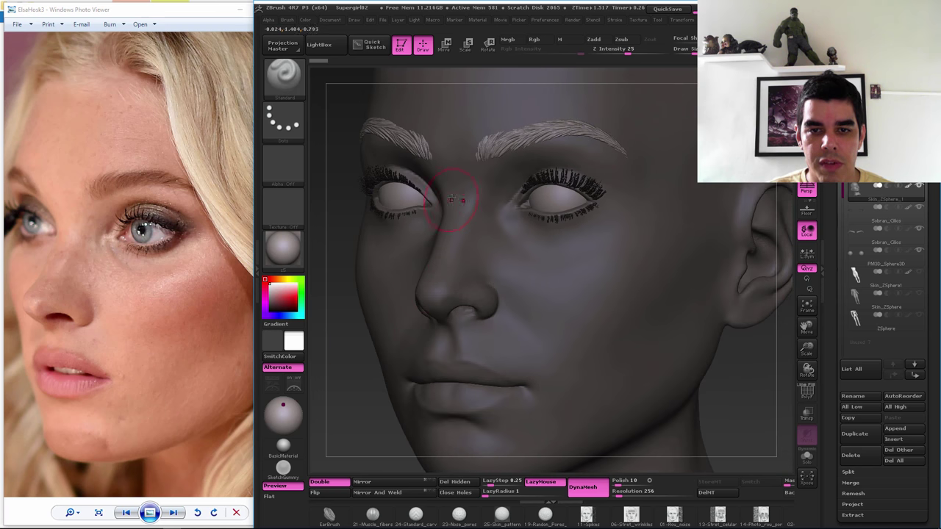
{"action": "left_click_drag", "start_coordinate": [346, 374], "coordinate": [411, 309]}
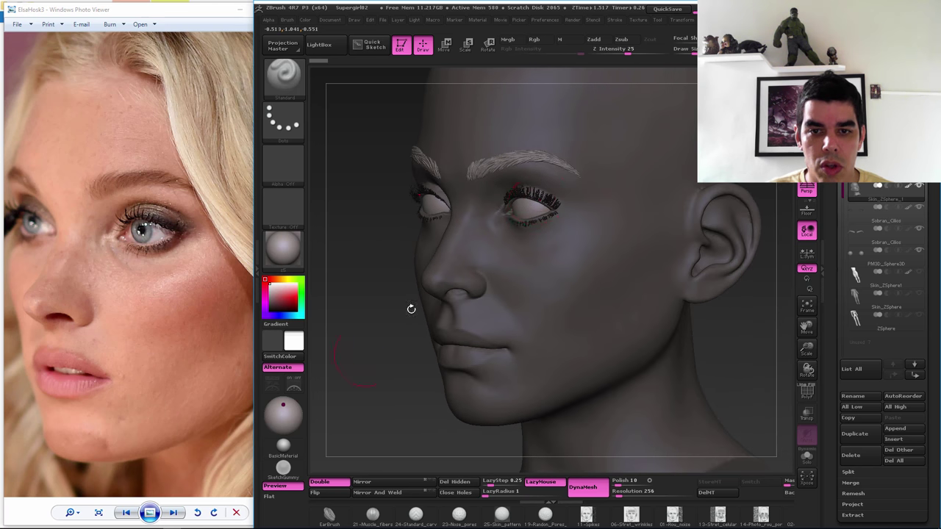
{"action": "key", "text": "f"}
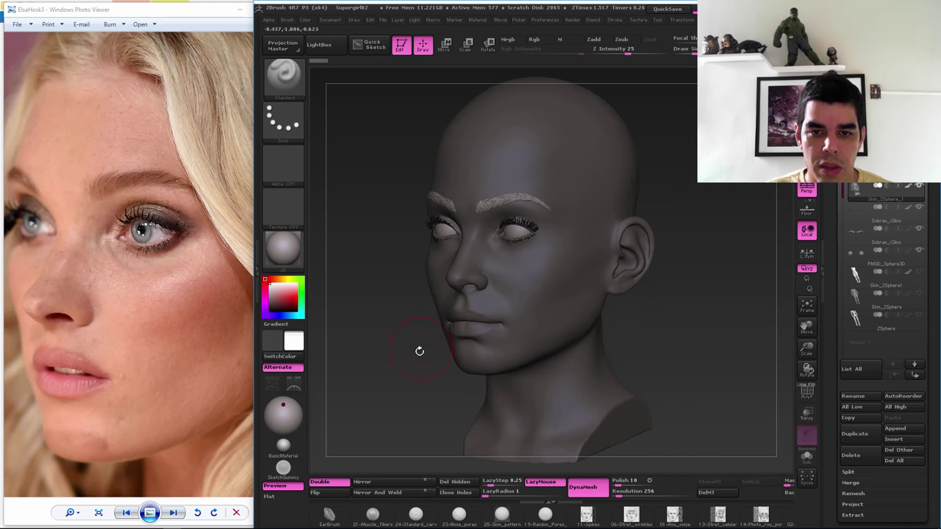
{"action": "mouse_move", "coordinate": [416, 346]}
{"action": "left_mouse_down", "text": "shift"}
{"action": "mouse_move", "coordinate": [438, 322]}
{"action": "mouse_move", "coordinate": [446, 291]}
{"action": "left_mouse_up", "text": "shift"}
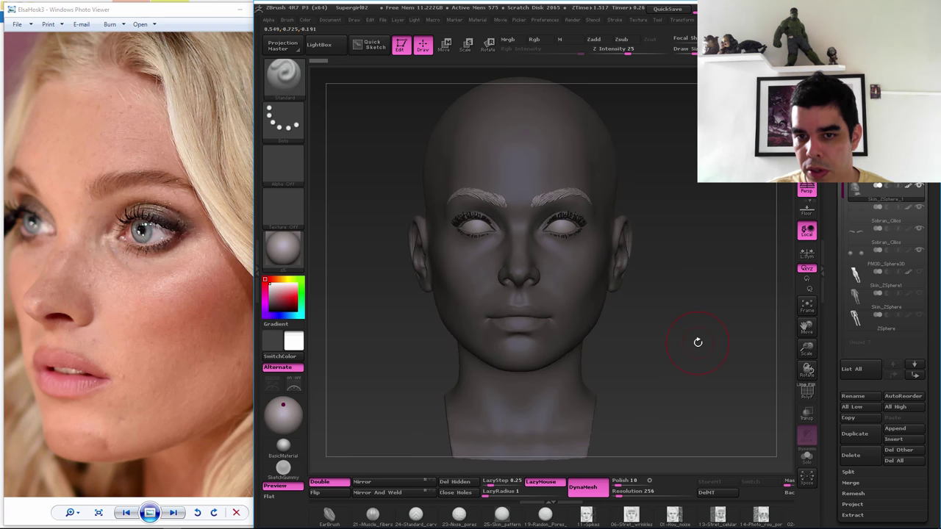
{"action": "left_click_drag", "start_coordinate": [698, 342], "coordinate": [704, 331]}
{"action": "left_click_drag", "start_coordinate": [405, 345], "coordinate": [408, 349]}
{"action": "mouse_move", "coordinate": [438, 237]}
{"action": "left_mouse_down"}
{"action": "mouse_move", "coordinate": [461, 221]}
{"action": "mouse_move", "coordinate": [460, 248]}
{"action": "mouse_move", "coordinate": [431, 238]}
{"action": "mouse_move", "coordinate": [441, 290]}
{"action": "left_mouse_up"}
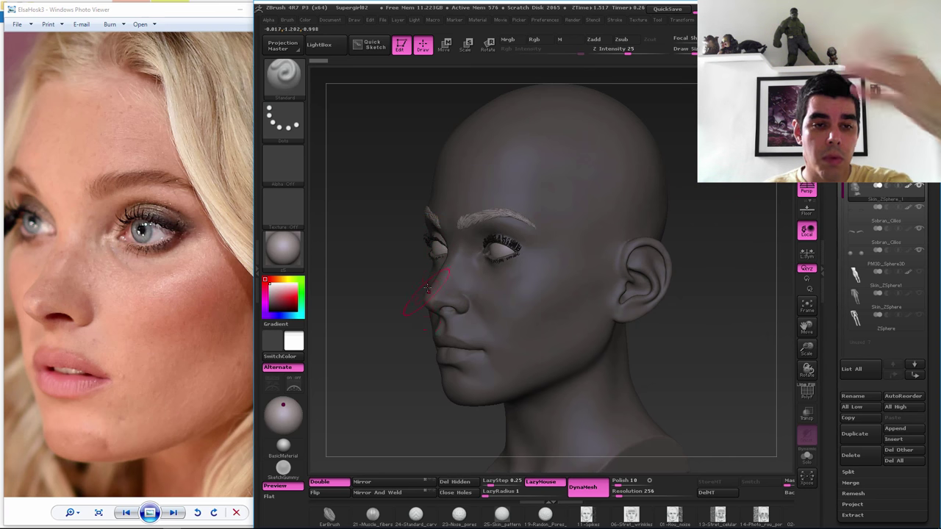
{"action": "mouse_move", "coordinate": [387, 389]}
{"action": "left_mouse_down"}
{"action": "mouse_move", "coordinate": [401, 386]}
{"action": "mouse_move", "coordinate": [402, 308]}
{"action": "left_mouse_up"}
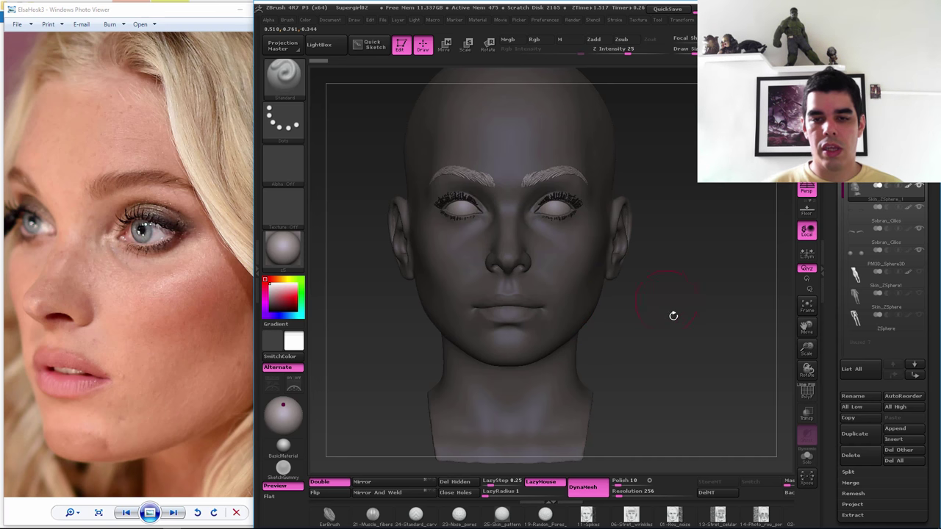
{"action": "right_click_drag", "start_coordinate": [567, 262], "coordinate": [563, 257], "text": "ctrl"}
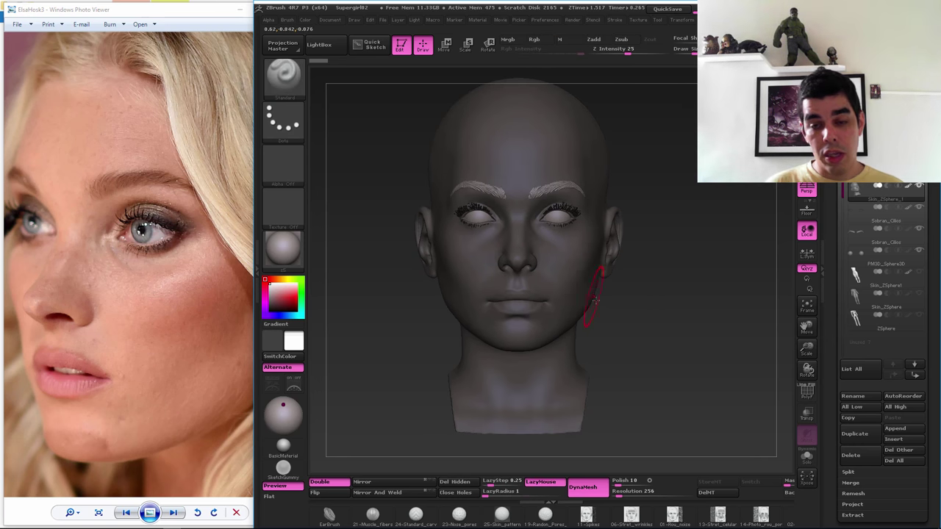
{"action": "left_click_drag", "start_coordinate": [651, 314], "coordinate": [678, 321]}
{"action": "mouse_move", "coordinate": [604, 273]}
{"action": "left_mouse_down", "text": "alt"}
{"action": "mouse_move", "coordinate": [689, 336]}
{"action": "mouse_move", "coordinate": [561, 278]}
{"action": "mouse_move", "coordinate": [483, 341]}
{"action": "mouse_move", "coordinate": [482, 355]}
{"action": "mouse_move", "coordinate": [446, 341]}
{"action": "mouse_move", "coordinate": [442, 349]}
{"action": "mouse_move", "coordinate": [459, 351]}
{"action": "mouse_move", "coordinate": [501, 262]}
{"action": "mouse_move", "coordinate": [537, 289]}
{"action": "left_mouse_up", "text": "alt"}
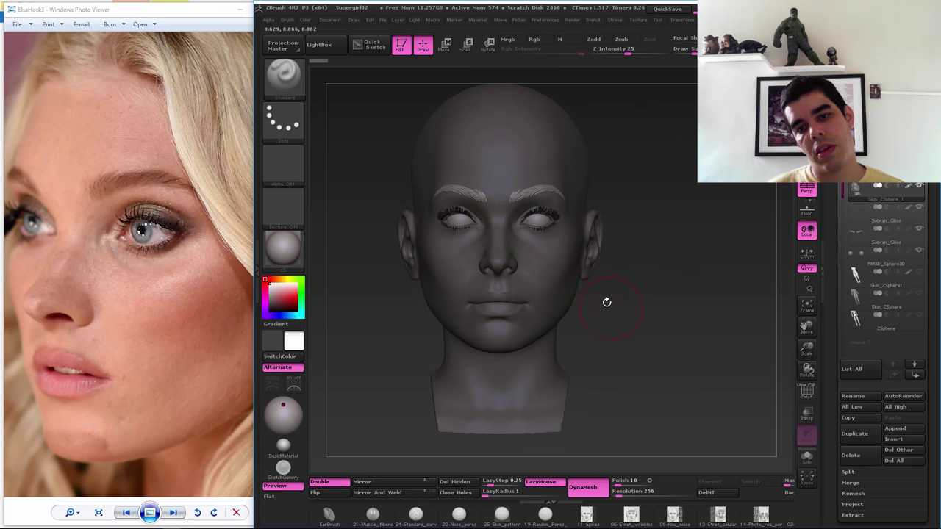
{"action": "mouse_move", "coordinate": [606, 302]}
{"action": "left_mouse_down"}
{"action": "mouse_move", "coordinate": [630, 295]}
{"action": "mouse_move", "coordinate": [655, 302]}
{"action": "mouse_move", "coordinate": [632, 302]}
{"action": "left_mouse_up"}
{"action": "key", "text": "shift+f"}
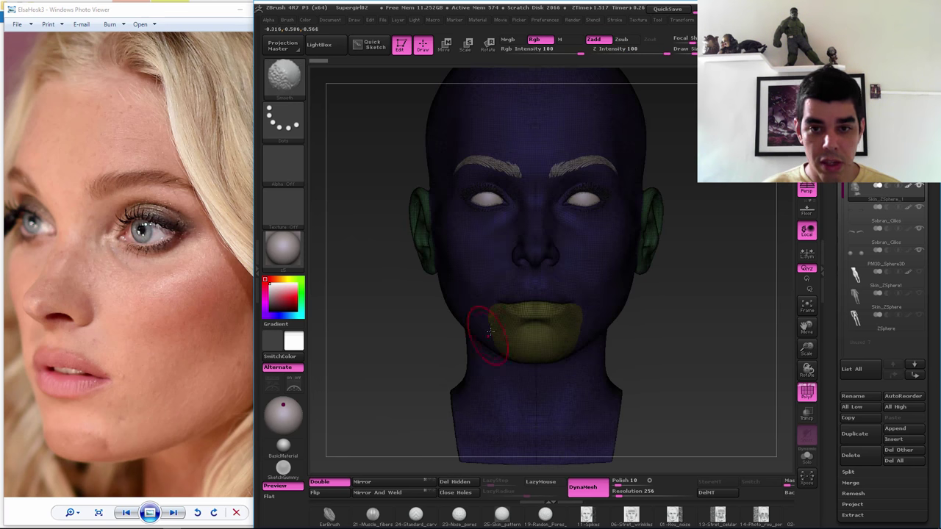
{"action": "key", "text": "b"}
{"action": "key", "text": "m"}
{"action": "key", "text": "v"}
{"action": "mouse_move", "coordinate": [505, 248]}
{"action": "left_mouse_down", "text": "alt"}
{"action": "mouse_move", "coordinate": [384, 370]}
{"action": "mouse_move", "coordinate": [519, 325]}
{"action": "mouse_move", "coordinate": [630, 326]}
{"action": "left_mouse_up", "text": "alt"}
{"action": "key", "text": "shift+f"}
{"action": "key", "text": "shift+f"}
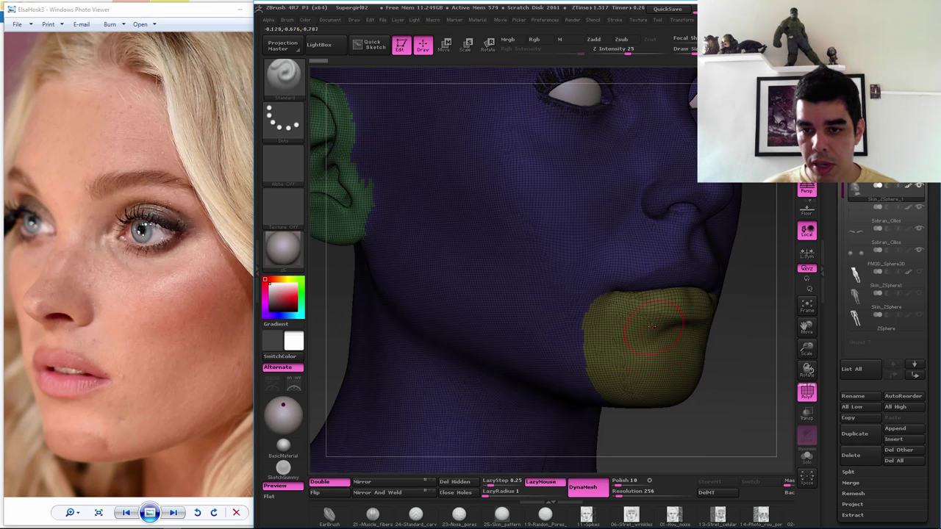
{"action": "left_click", "coordinate": [654, 358], "text": "ctrl+shift"}
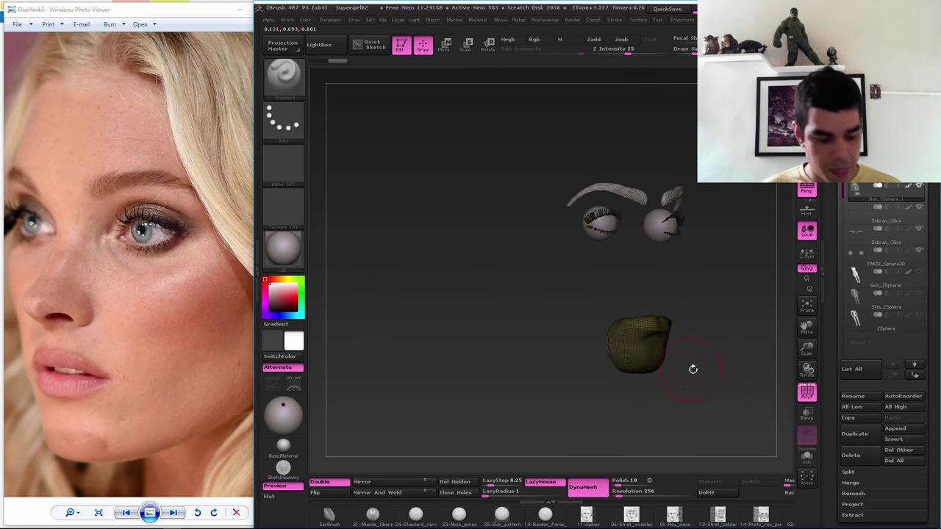
{"action": "key", "text": "ctrl+shift"}
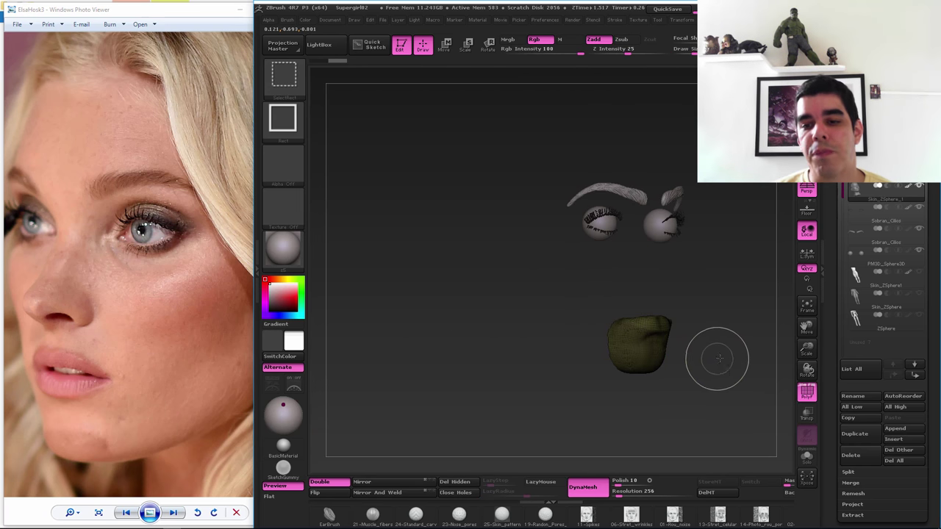
{"action": "left_click", "coordinate": [718, 358], "text": "ctrl+shift"}
{"action": "left_click", "coordinate": [473, 252], "text": "ctrl+shift"}
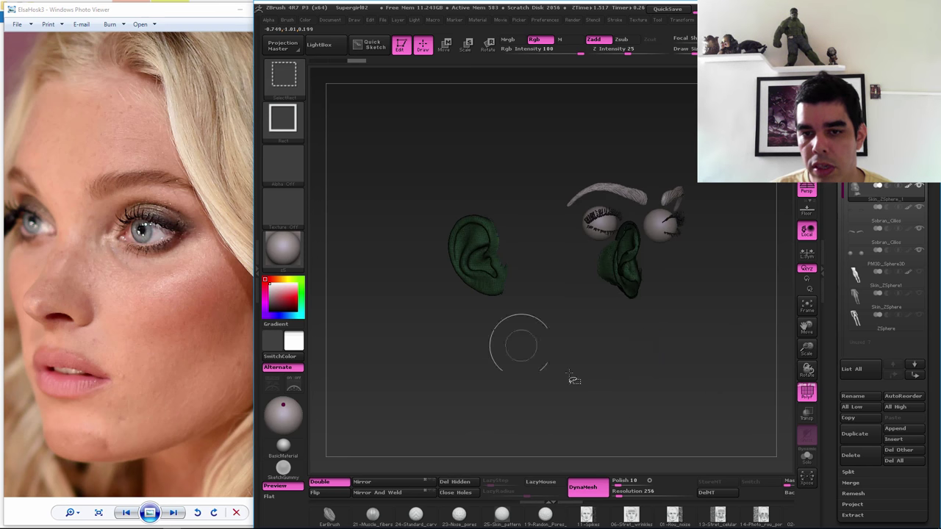
{"action": "left_click", "coordinate": [719, 352], "text": "ctrl+shift"}
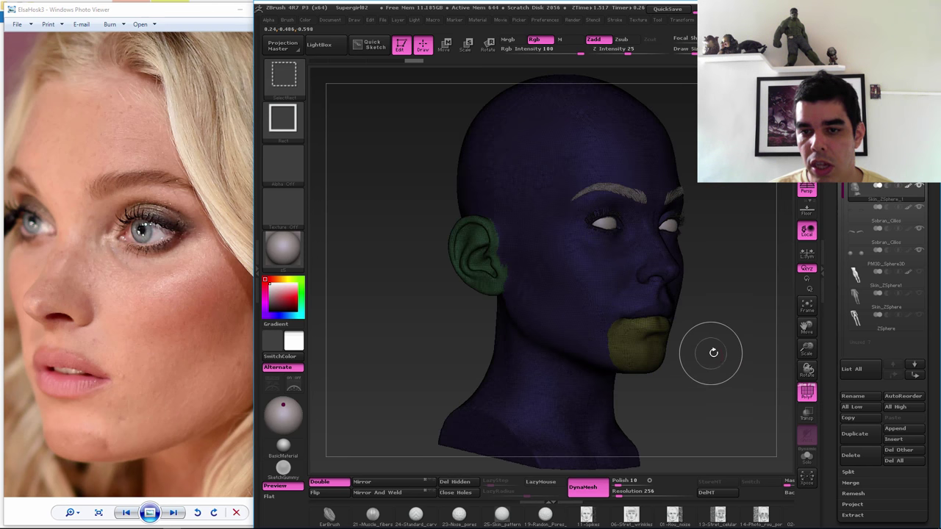
{"action": "left_click_drag", "start_coordinate": [713, 352], "coordinate": [714, 311], "text": "shift"}
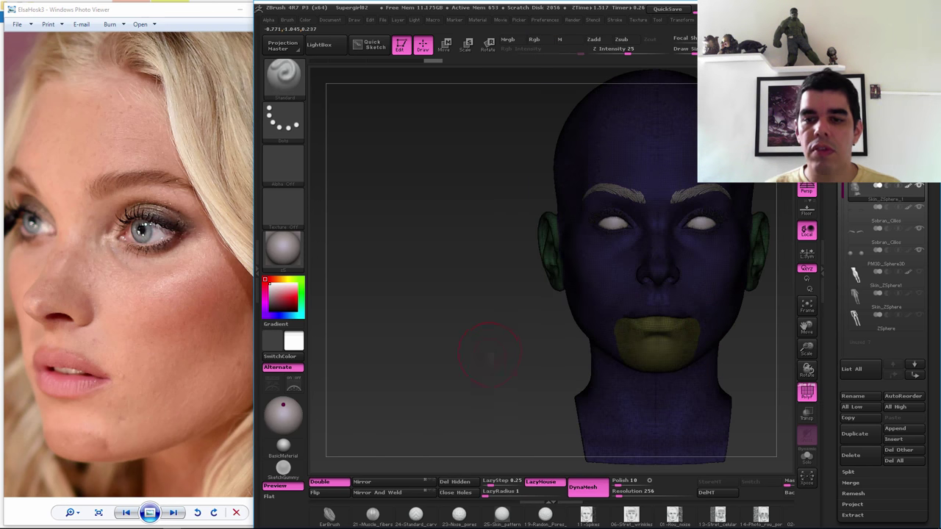
{"action": "left_click_drag", "start_coordinate": [489, 353], "coordinate": [691, 361]}
{"action": "key", "text": "shift+f"}
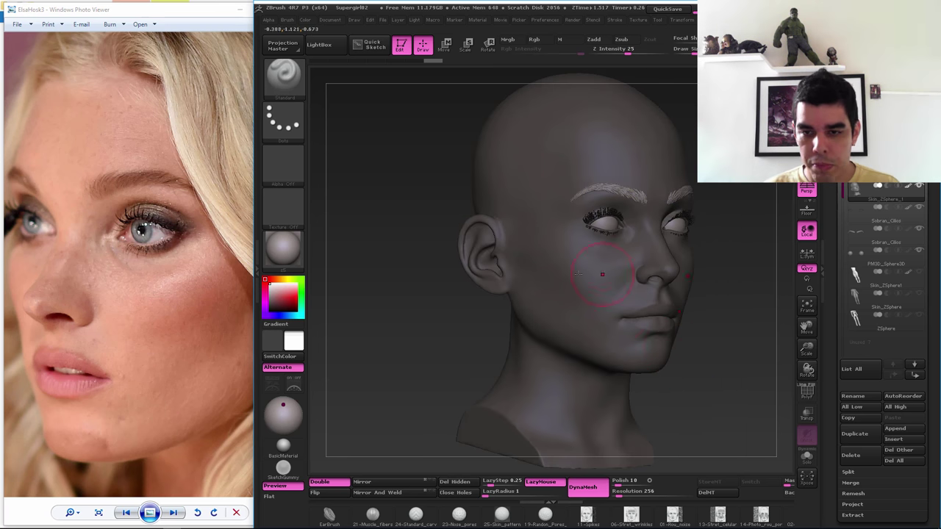
{"action": "mouse_move", "coordinate": [602, 275]}
{"action": "left_mouse_down"}
{"action": "mouse_move", "coordinate": [636, 396]}
{"action": "mouse_move", "coordinate": [641, 376]}
{"action": "left_mouse_up"}
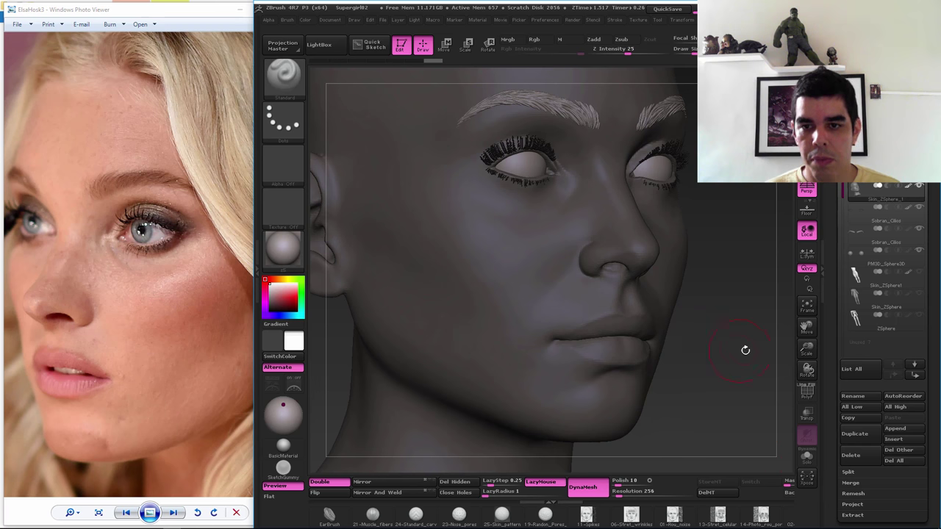
{"action": "left_click_drag", "start_coordinate": [744, 350], "coordinate": [806, 253], "text": "shift"}
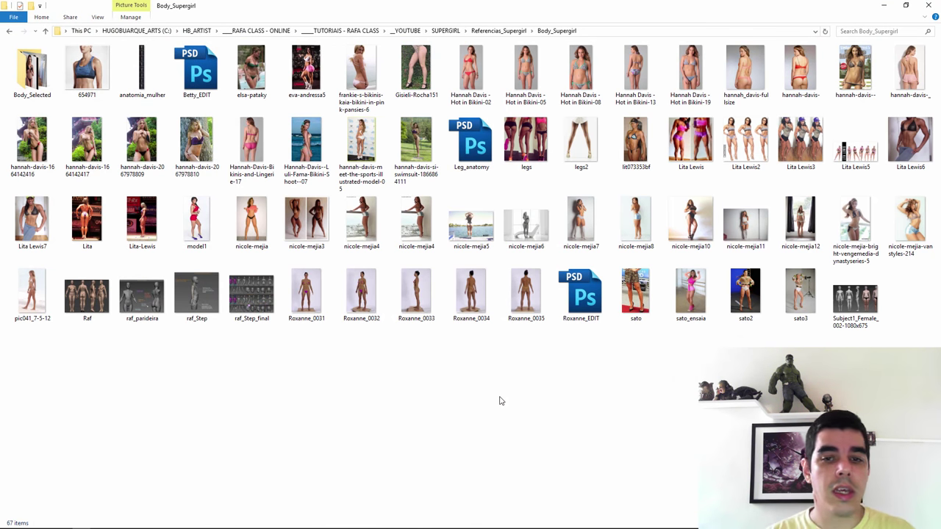
- Open the standing-pose thumbnail from Body_Supergirl full size in Windows Photo Viewer
{"action": "double_click", "coordinate": [425, 222]}
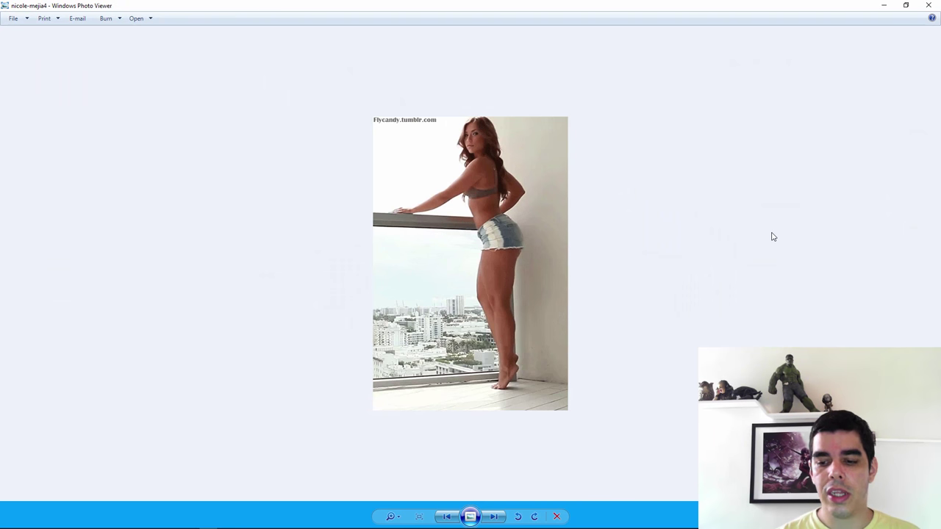
- Step through the next six body reference photos
{"action": "key", "text": "Right"}
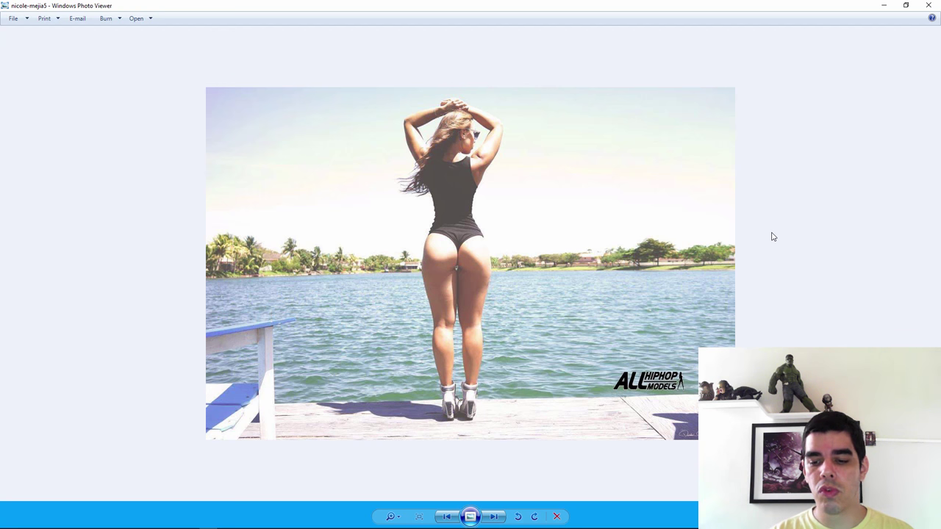
{"action": "key", "text": "Right"}
{"action": "key", "text": "Right"}
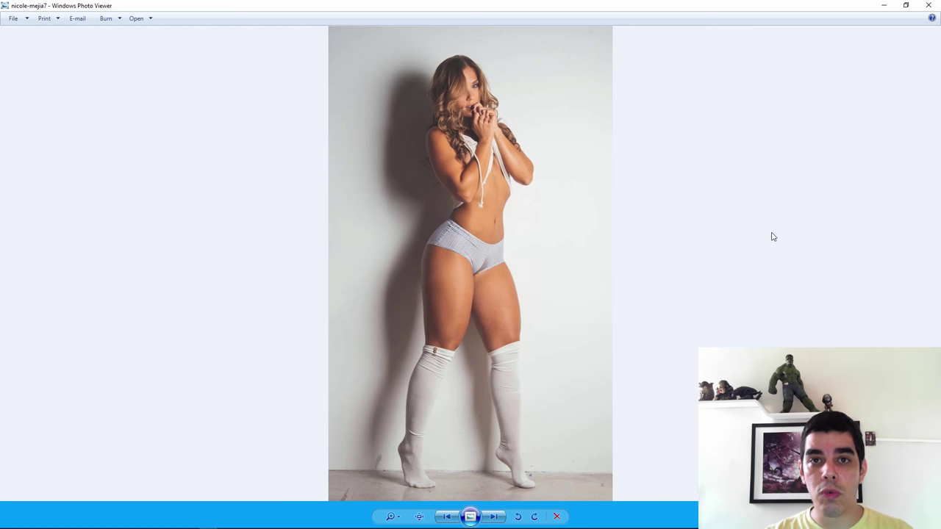
{"action": "key", "text": "Right"}
{"action": "key", "text": "Right"}
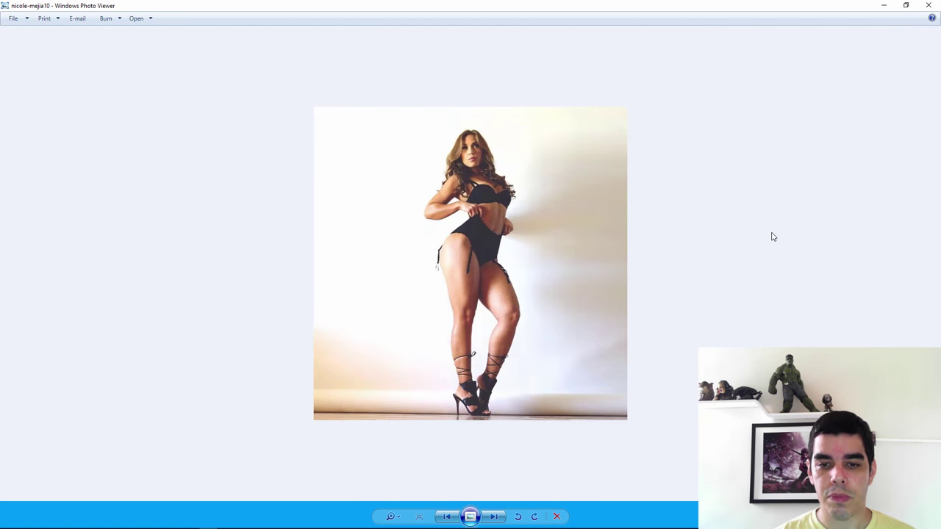
{"action": "key", "text": "Right"}
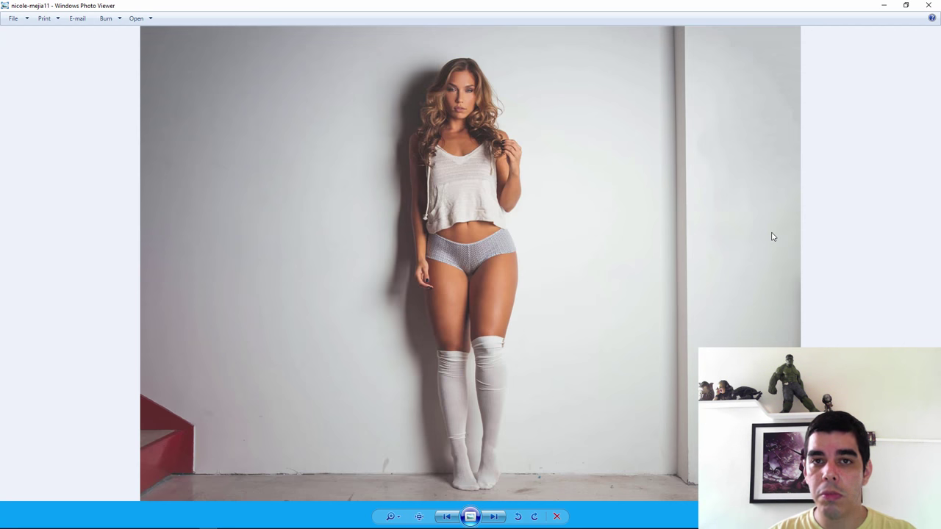
{"action": "key", "text": "Right"}
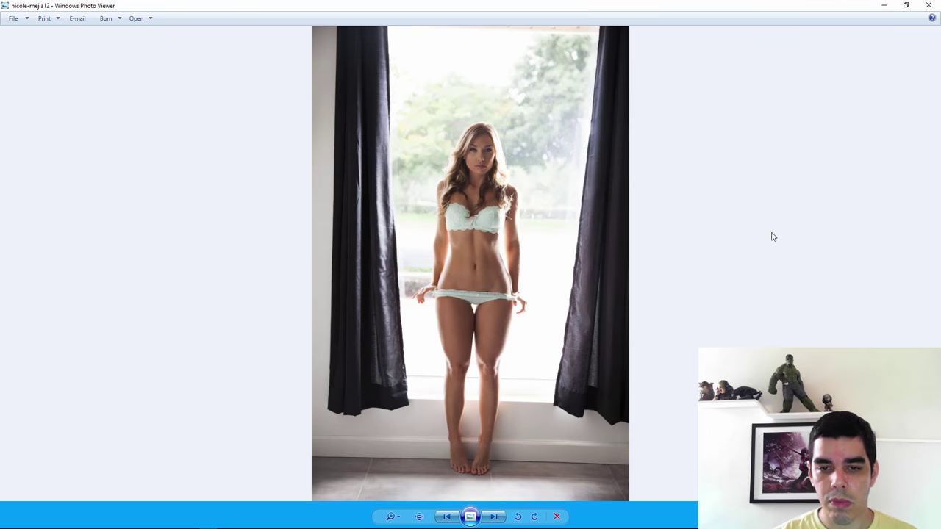
{"action": "key", "text": "Right"}
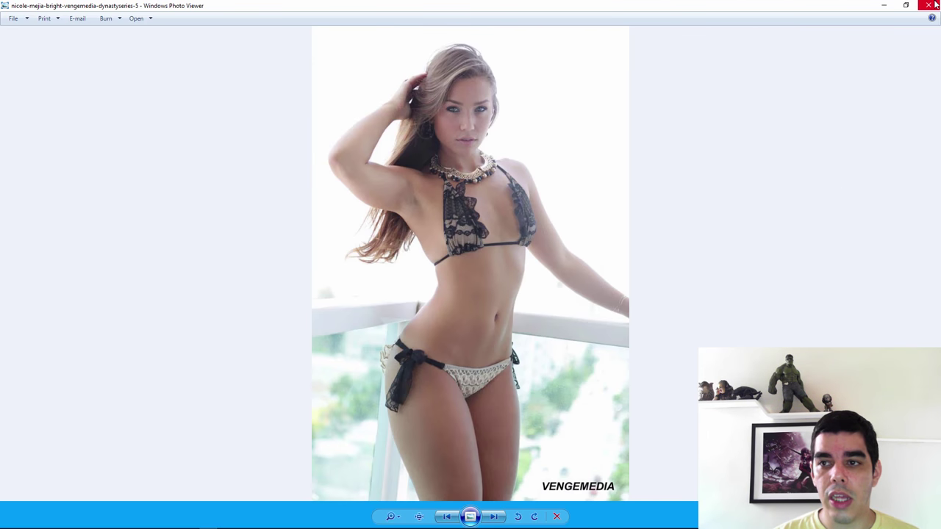
- Close the viewer, enter the Body_Selected folder and select the mirror-selfie image
{"action": "left_click", "coordinate": [930, 5]}
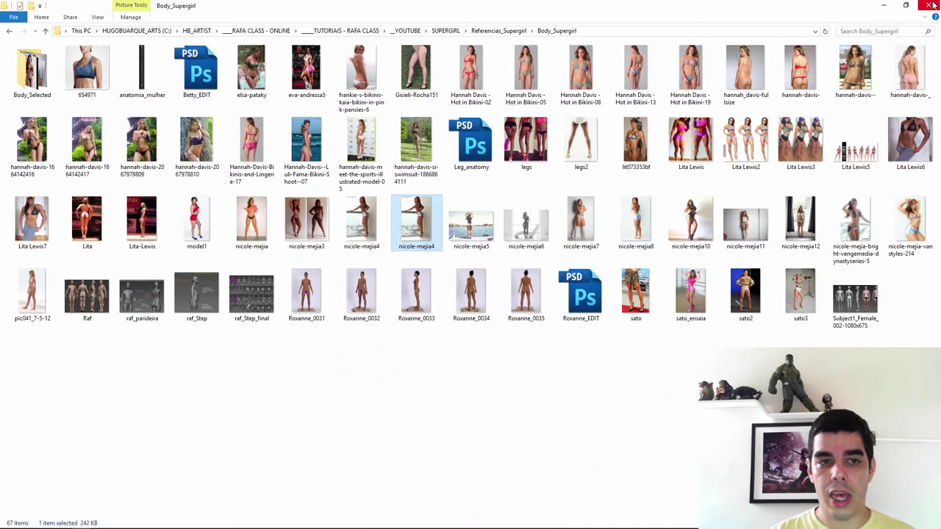
{"action": "double_click", "coordinate": [44, 79]}
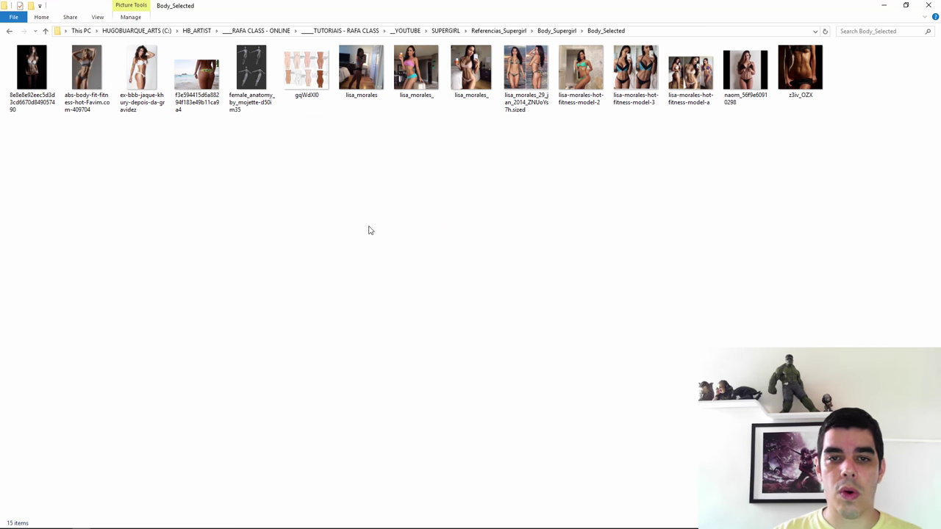
{"action": "left_click", "coordinate": [475, 82]}
- Open the mirror-selfie image and flip back and forth through the fitness references before closing
{"action": "double_click", "coordinate": [476, 81]}
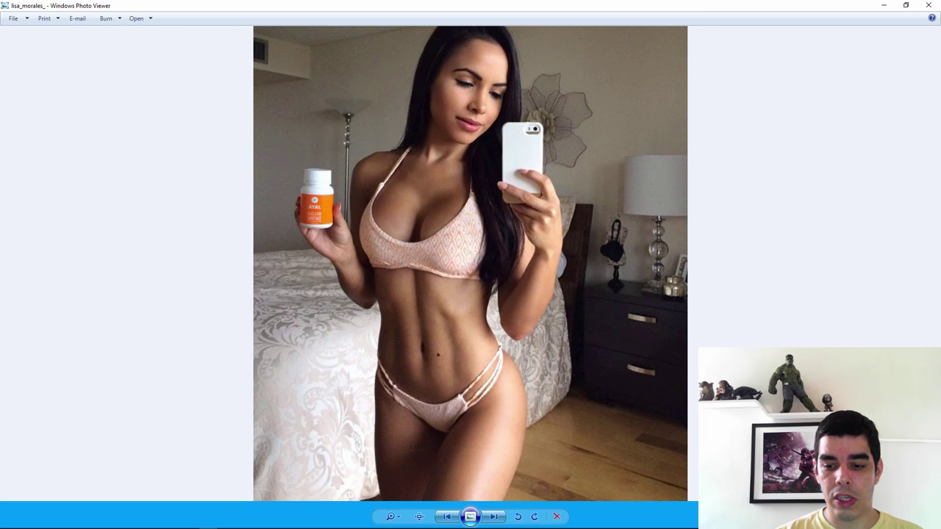
{"action": "key", "text": "Right"}
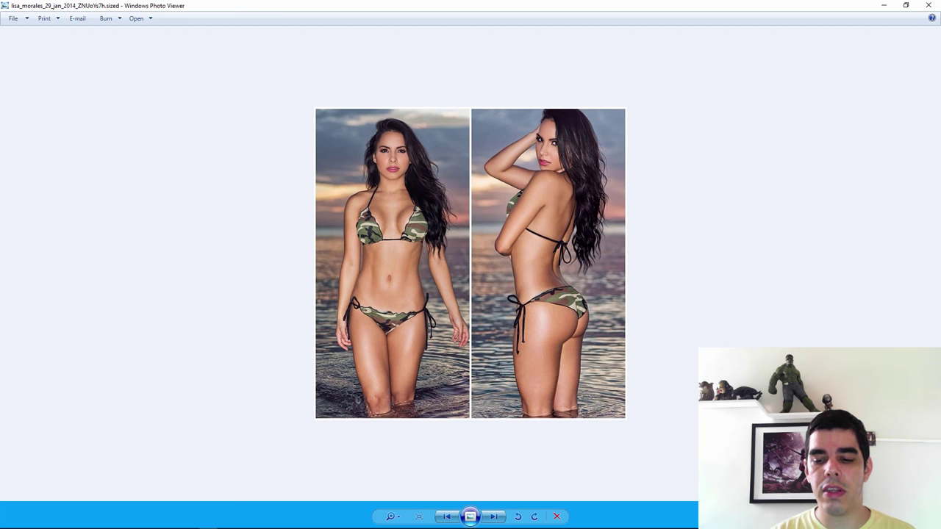
{"action": "key", "text": "Right"}
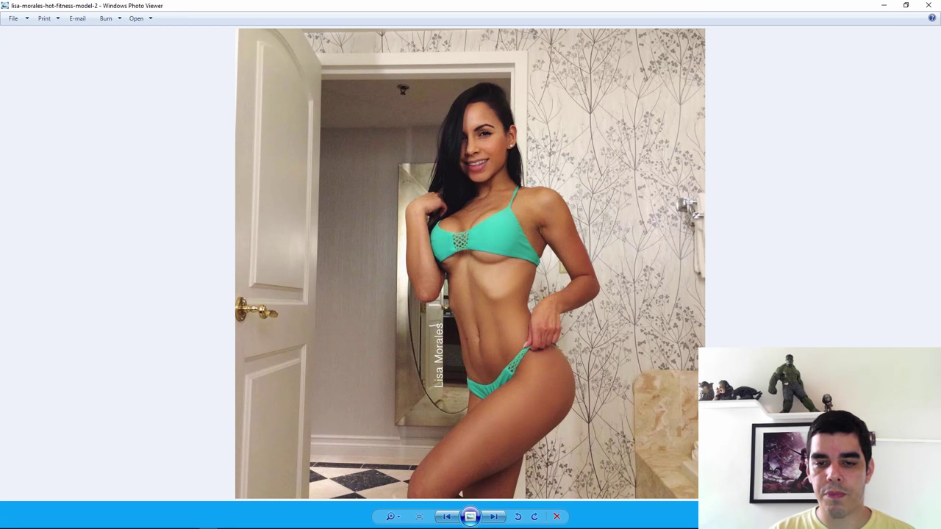
{"action": "key", "text": "Right"}
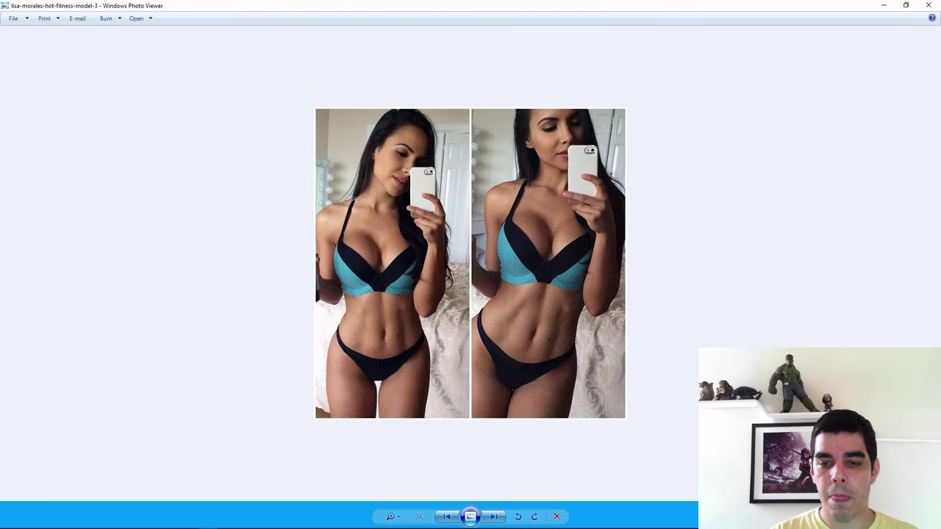
{"action": "key", "text": "Left"}
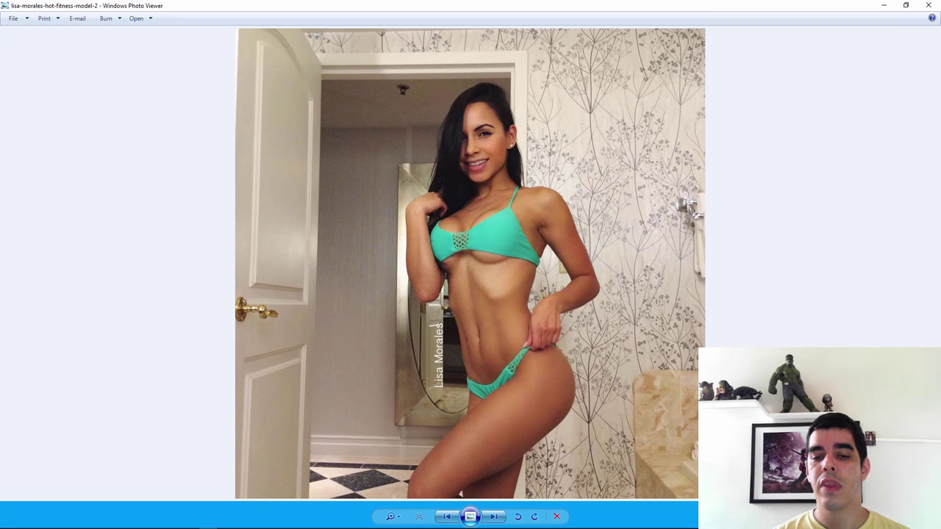
{"action": "key", "text": "Right"}
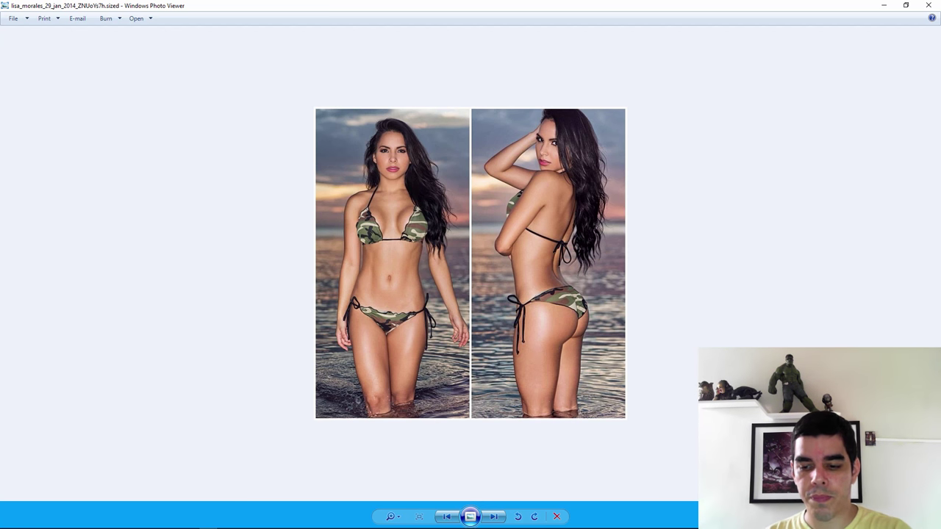
{"action": "key", "text": "Right"}
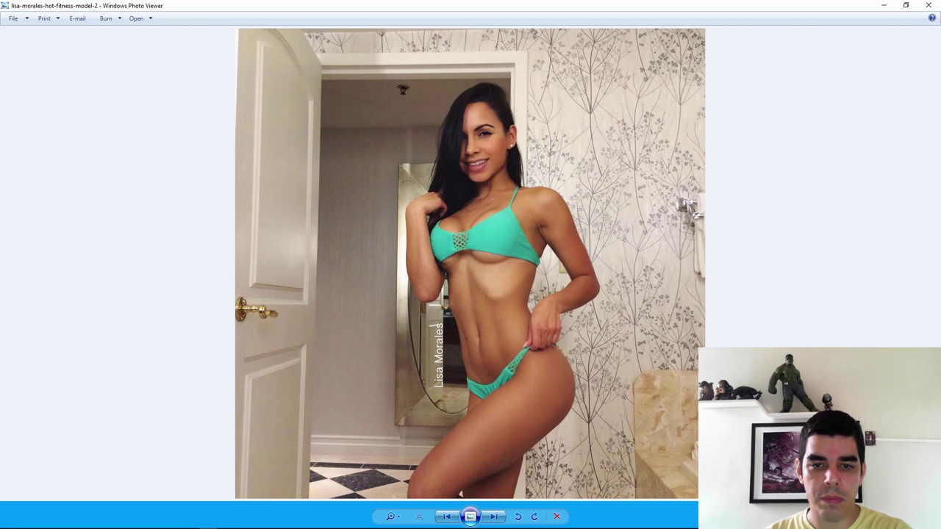
{"action": "left_click", "coordinate": [935, 5]}
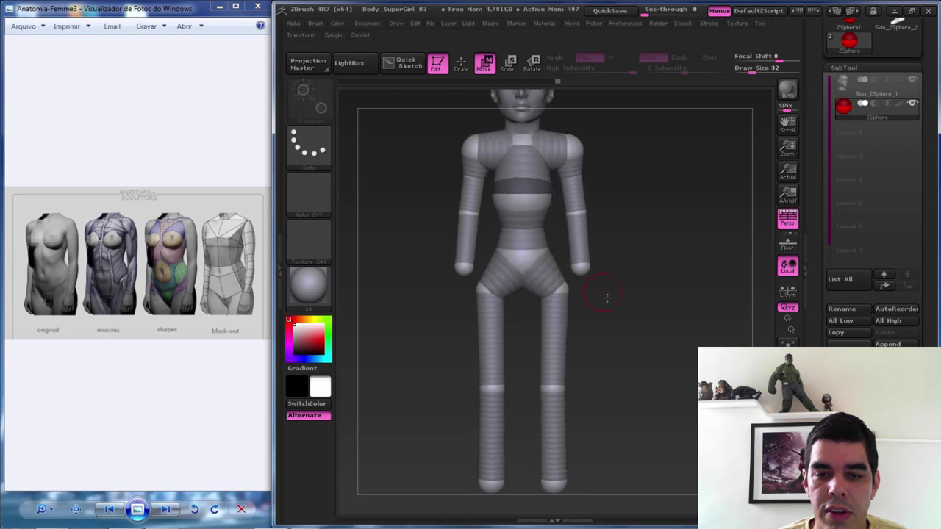
- Drag the torso and thighs upward to lengthen the legs, keeping the lower legs fixed
{"action": "left_click_drag", "start_coordinate": [492, 327], "coordinate": [499, 311]}
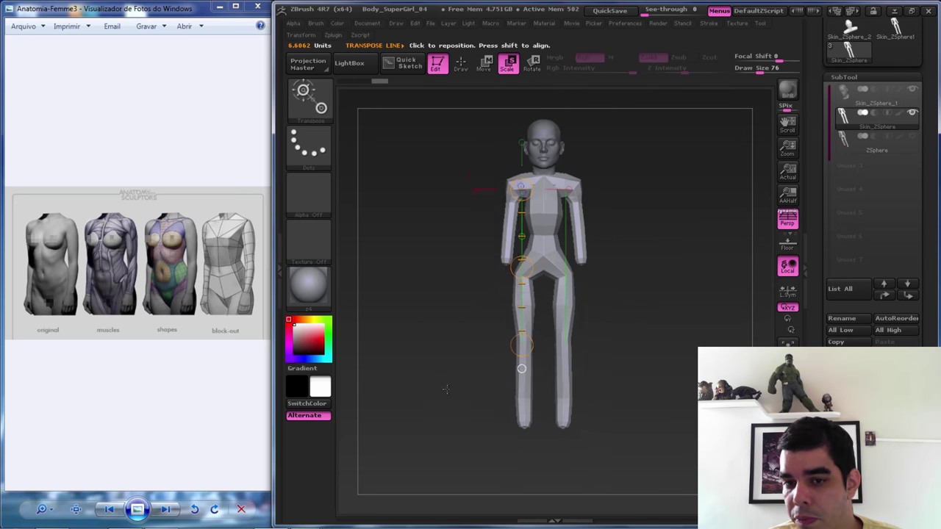
- Orbit the mannequin to a close front view of both legs to compare with the front reference
{"action": "key", "text": "q"}
{"action": "left_click_drag", "start_coordinate": [683, 248], "coordinate": [650, 353]}
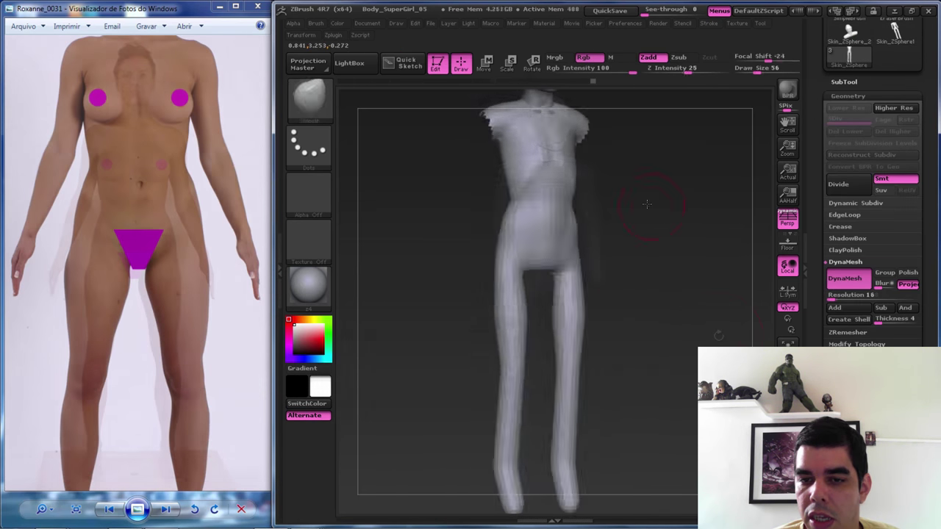
{"action": "mouse_move", "coordinate": [508, 256]}
{"action": "left_mouse_down"}
{"action": "mouse_move", "coordinate": [436, 261]}
{"action": "mouse_move", "coordinate": [590, 259]}
{"action": "mouse_move", "coordinate": [500, 273]}
{"action": "mouse_move", "coordinate": [508, 195]}
{"action": "mouse_move", "coordinate": [515, 192]}
{"action": "mouse_move", "coordinate": [504, 311]}
{"action": "mouse_move", "coordinate": [514, 294]}
{"action": "mouse_move", "coordinate": [510, 208]}
{"action": "mouse_move", "coordinate": [515, 357]}
{"action": "mouse_move", "coordinate": [532, 279]}
{"action": "mouse_move", "coordinate": [520, 231]}
{"action": "left_mouse_up"}
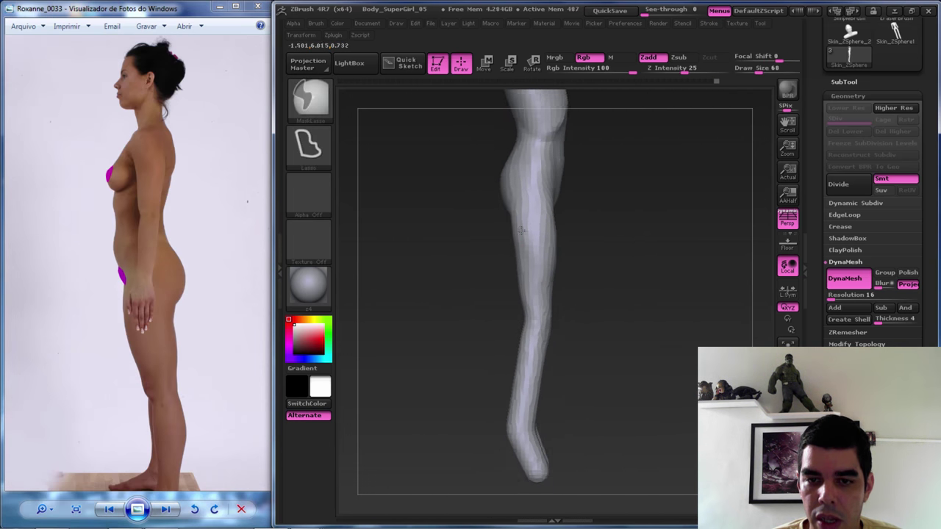
{"action": "mouse_move", "coordinate": [528, 268]}
{"action": "left_mouse_down"}
{"action": "mouse_move", "coordinate": [492, 210]}
{"action": "mouse_move", "coordinate": [504, 210]}
{"action": "mouse_move", "coordinate": [482, 322]}
{"action": "mouse_move", "coordinate": [500, 304]}
{"action": "left_mouse_up"}
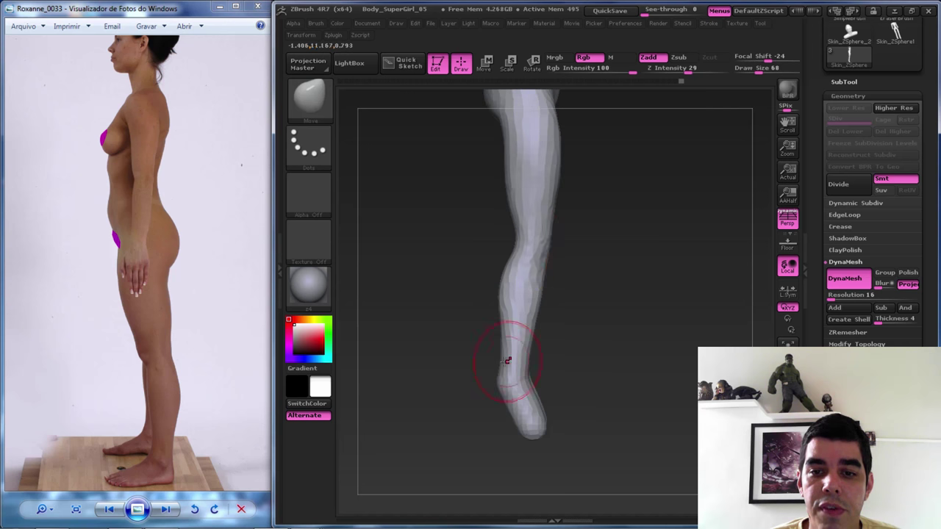
{"action": "mouse_move", "coordinate": [540, 226]}
{"action": "left_mouse_down"}
{"action": "mouse_move", "coordinate": [525, 357]}
{"action": "mouse_move", "coordinate": [580, 359]}
{"action": "left_mouse_up"}
{"action": "mouse_move", "coordinate": [536, 399]}
{"action": "left_mouse_down"}
{"action": "mouse_move", "coordinate": [520, 326]}
{"action": "mouse_move", "coordinate": [542, 445]}
{"action": "left_mouse_up"}
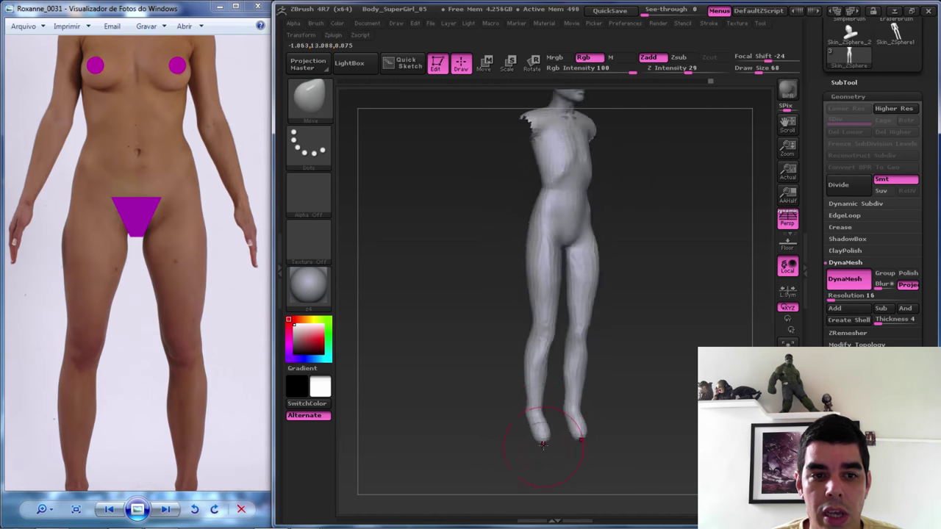
{"action": "mouse_move", "coordinate": [594, 346]}
{"action": "left_mouse_down"}
{"action": "mouse_move", "coordinate": [567, 275]}
{"action": "mouse_move", "coordinate": [632, 346]}
{"action": "mouse_move", "coordinate": [529, 278]}
{"action": "left_mouse_up"}
- Reshape the legs, hips and thighs with Move and Shift-Smooth, checking the side profile
{"action": "key", "text": "w"}
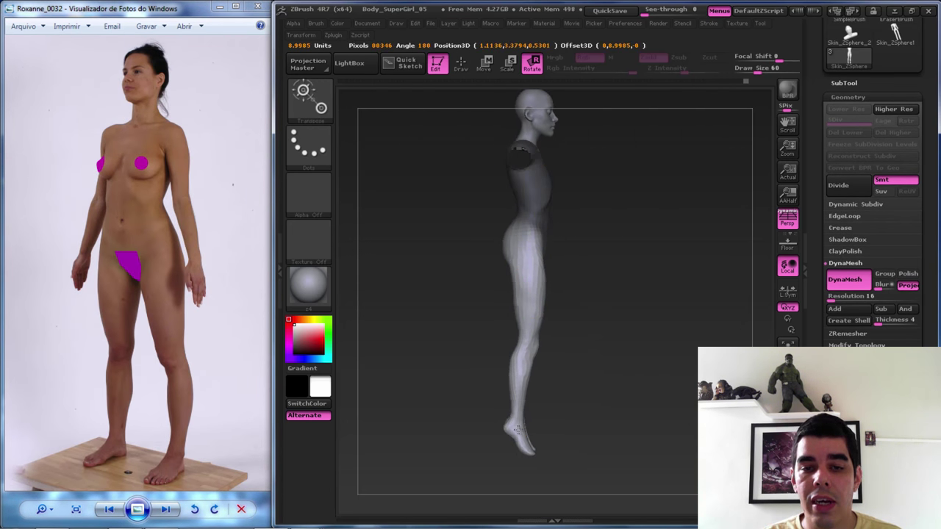
{"action": "left_click_drag", "start_coordinate": [518, 430], "coordinate": [611, 358]}
{"action": "key", "text": "q"}
{"action": "left_click_drag", "start_coordinate": [603, 295], "coordinate": [504, 307]}
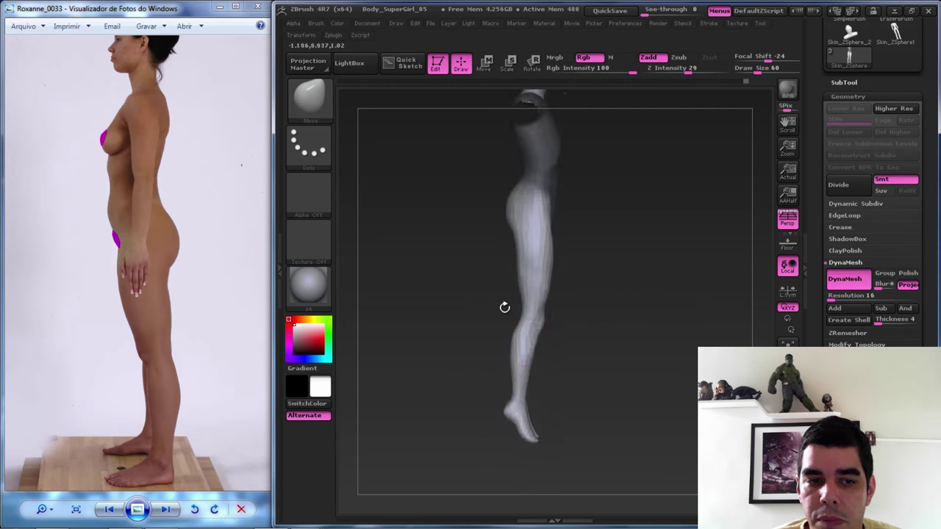
{"action": "mouse_move", "coordinate": [506, 314]}
{"action": "right_mouse_down", "text": "ctrl"}
{"action": "mouse_move", "coordinate": [528, 286]}
{"action": "mouse_move", "coordinate": [536, 345]}
{"action": "mouse_move", "coordinate": [588, 319]}
{"action": "mouse_move", "coordinate": [566, 263]}
{"action": "mouse_move", "coordinate": [551, 252]}
{"action": "mouse_move", "coordinate": [591, 237]}
{"action": "mouse_move", "coordinate": [486, 361]}
{"action": "mouse_move", "coordinate": [566, 288]}
{"action": "mouse_move", "coordinate": [539, 315]}
{"action": "mouse_move", "coordinate": [504, 248]}
{"action": "mouse_move", "coordinate": [479, 225]}
{"action": "mouse_move", "coordinate": [521, 241]}
{"action": "mouse_move", "coordinate": [537, 220]}
{"action": "mouse_move", "coordinate": [563, 346]}
{"action": "mouse_move", "coordinate": [487, 329]}
{"action": "mouse_move", "coordinate": [412, 253]}
{"action": "mouse_move", "coordinate": [616, 218]}
{"action": "mouse_move", "coordinate": [548, 303]}
{"action": "mouse_move", "coordinate": [572, 230]}
{"action": "right_mouse_up", "text": "ctrl"}
{"action": "key", "text": "shift"}
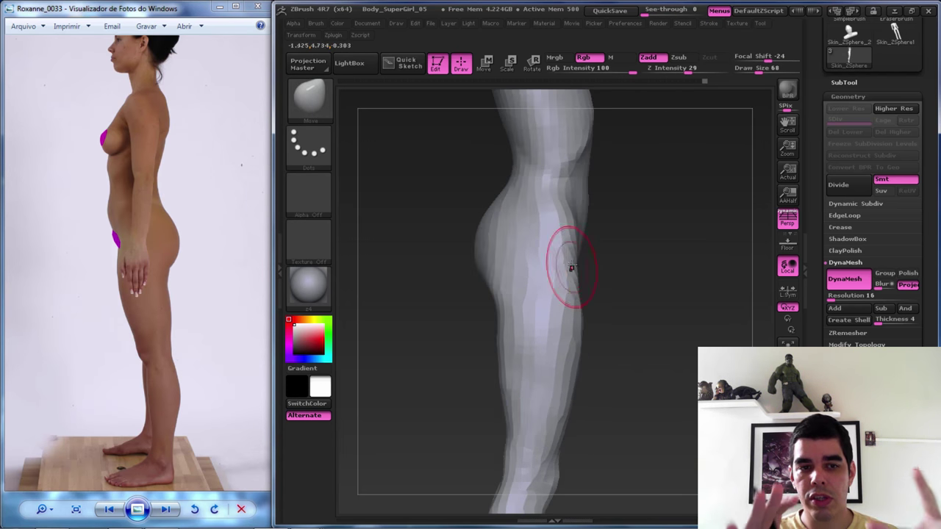
{"action": "right_click_drag", "start_coordinate": [572, 268], "coordinate": [506, 311]}
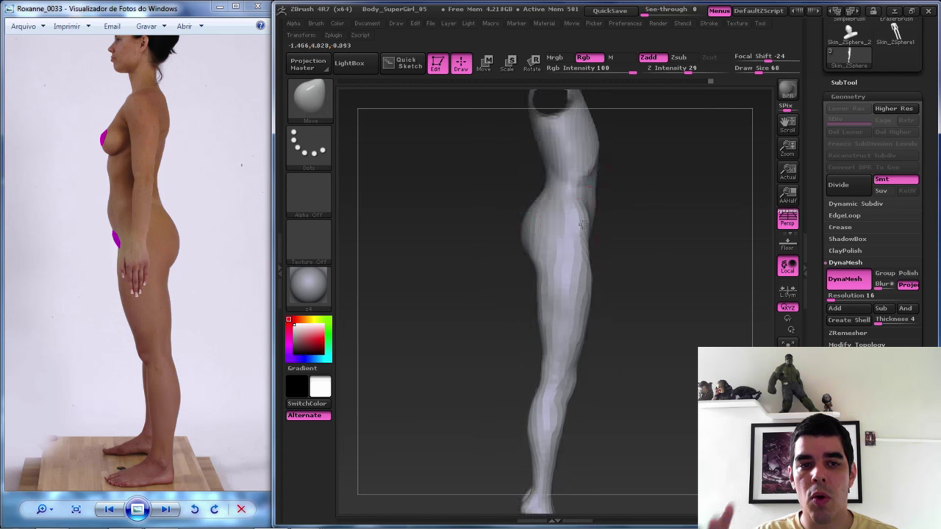
{"action": "mouse_move", "coordinate": [653, 277]}
{"action": "right_mouse_down"}
{"action": "mouse_move", "coordinate": [542, 257]}
{"action": "mouse_move", "coordinate": [536, 273]}
{"action": "mouse_move", "coordinate": [534, 252]}
{"action": "mouse_move", "coordinate": [475, 216]}
{"action": "mouse_move", "coordinate": [505, 262]}
{"action": "mouse_move", "coordinate": [517, 242]}
{"action": "right_mouse_up"}
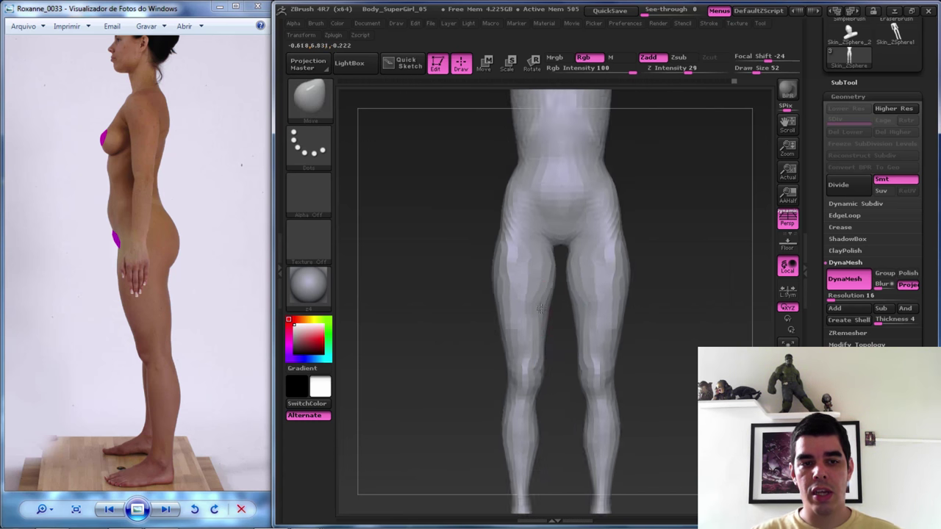
{"action": "mouse_move", "coordinate": [625, 315]}
{"action": "right_mouse_down", "text": "shift"}
{"action": "mouse_move", "coordinate": [418, 228]}
{"action": "mouse_move", "coordinate": [436, 262]}
{"action": "mouse_move", "coordinate": [456, 226]}
{"action": "mouse_move", "coordinate": [416, 304]}
{"action": "mouse_move", "coordinate": [620, 216]}
{"action": "mouse_move", "coordinate": [515, 272]}
{"action": "mouse_move", "coordinate": [538, 211]}
{"action": "mouse_move", "coordinate": [470, 216]}
{"action": "mouse_move", "coordinate": [531, 294]}
{"action": "right_mouse_up", "text": "shift"}
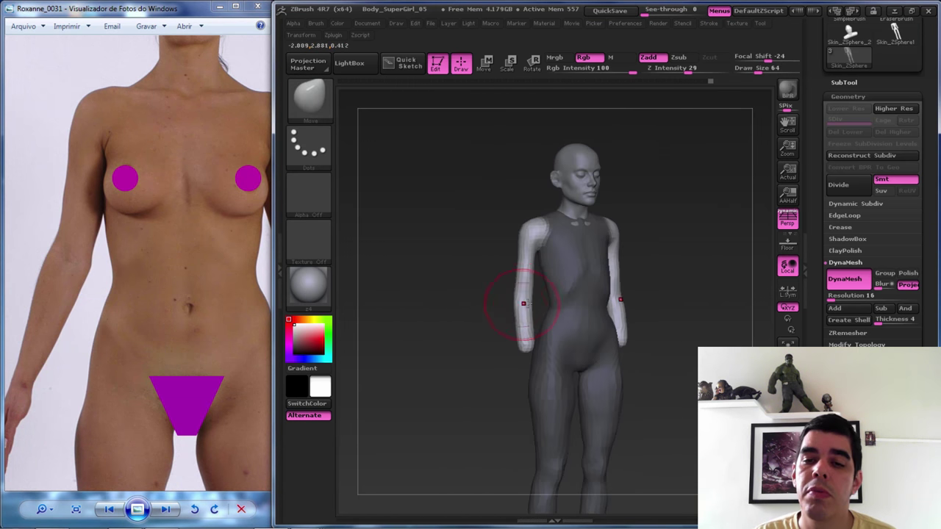
- Mask the torso and rotate the left arm along a shoulder-to-wrist transpose line
{"action": "mouse_move", "coordinate": [511, 379]}
{"action": "right_mouse_down"}
{"action": "mouse_move", "coordinate": [514, 265]}
{"action": "mouse_move", "coordinate": [505, 231]}
{"action": "mouse_move", "coordinate": [483, 325]}
{"action": "mouse_move", "coordinate": [519, 230]}
{"action": "mouse_move", "coordinate": [494, 221]}
{"action": "mouse_move", "coordinate": [542, 316]}
{"action": "mouse_move", "coordinate": [538, 271]}
{"action": "mouse_move", "coordinate": [557, 183]}
{"action": "mouse_move", "coordinate": [510, 284]}
{"action": "mouse_move", "coordinate": [497, 193]}
{"action": "mouse_move", "coordinate": [689, 267]}
{"action": "mouse_move", "coordinate": [613, 184]}
{"action": "mouse_move", "coordinate": [598, 184]}
{"action": "mouse_move", "coordinate": [579, 142]}
{"action": "right_mouse_up"}
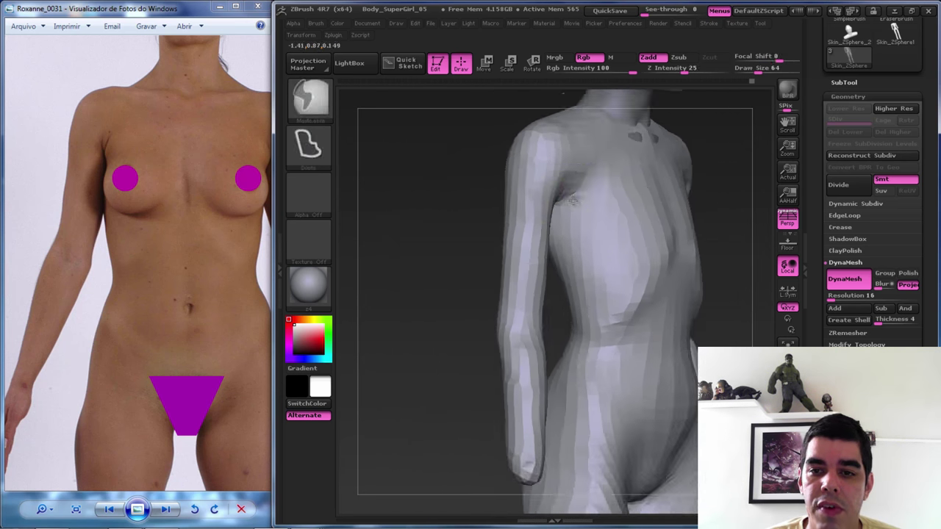
{"action": "mouse_move", "coordinate": [573, 199]}
{"action": "right_mouse_down", "text": "alt"}
{"action": "mouse_move", "coordinate": [566, 176]}
{"action": "mouse_move", "coordinate": [556, 210]}
{"action": "mouse_move", "coordinate": [508, 168]}
{"action": "mouse_move", "coordinate": [581, 170]}
{"action": "mouse_move", "coordinate": [559, 205]}
{"action": "mouse_move", "coordinate": [483, 189]}
{"action": "mouse_move", "coordinate": [420, 319]}
{"action": "mouse_move", "coordinate": [709, 174]}
{"action": "mouse_move", "coordinate": [514, 248]}
{"action": "right_mouse_up", "text": "alt"}
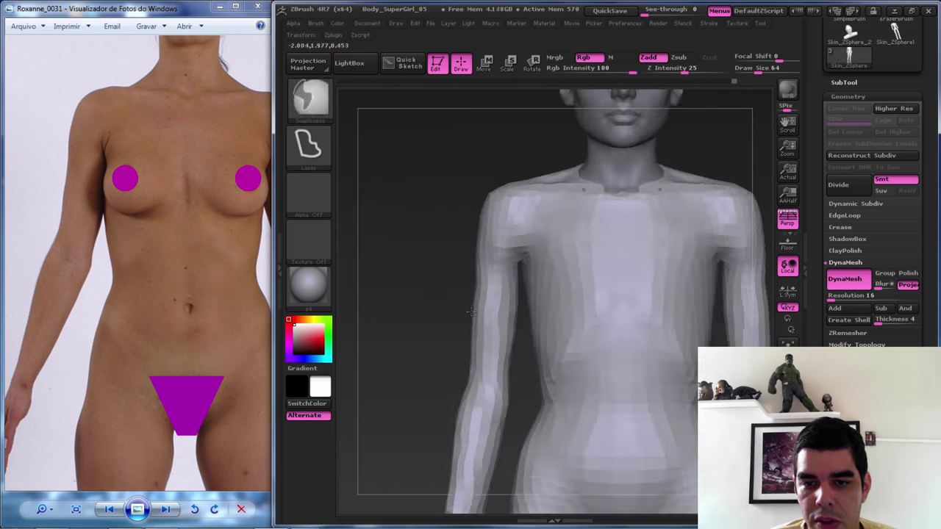
{"action": "left_click_drag", "start_coordinate": [456, 206], "coordinate": [424, 335], "text": "ctrl"}
{"action": "key", "text": "r"}
{"action": "left_click_drag", "start_coordinate": [492, 193], "coordinate": [416, 377]}
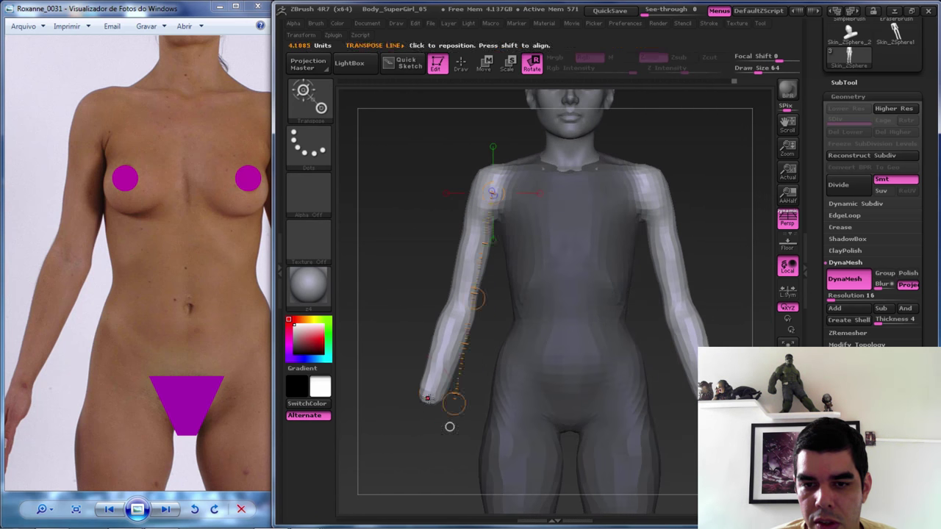
{"action": "key", "text": "q"}
- Refine the left shoulder and chest with the Move brush from side and back views
{"action": "mouse_move", "coordinate": [450, 426]}
{"action": "right_mouse_down", "text": "alt"}
{"action": "mouse_move", "coordinate": [470, 309]}
{"action": "mouse_move", "coordinate": [486, 411]}
{"action": "mouse_move", "coordinate": [559, 368]}
{"action": "mouse_move", "coordinate": [502, 250]}
{"action": "mouse_move", "coordinate": [470, 324]}
{"action": "mouse_move", "coordinate": [458, 322]}
{"action": "mouse_move", "coordinate": [487, 316]}
{"action": "mouse_move", "coordinate": [492, 223]}
{"action": "mouse_move", "coordinate": [479, 324]}
{"action": "mouse_move", "coordinate": [456, 327]}
{"action": "mouse_move", "coordinate": [494, 332]}
{"action": "right_mouse_up", "text": "alt"}
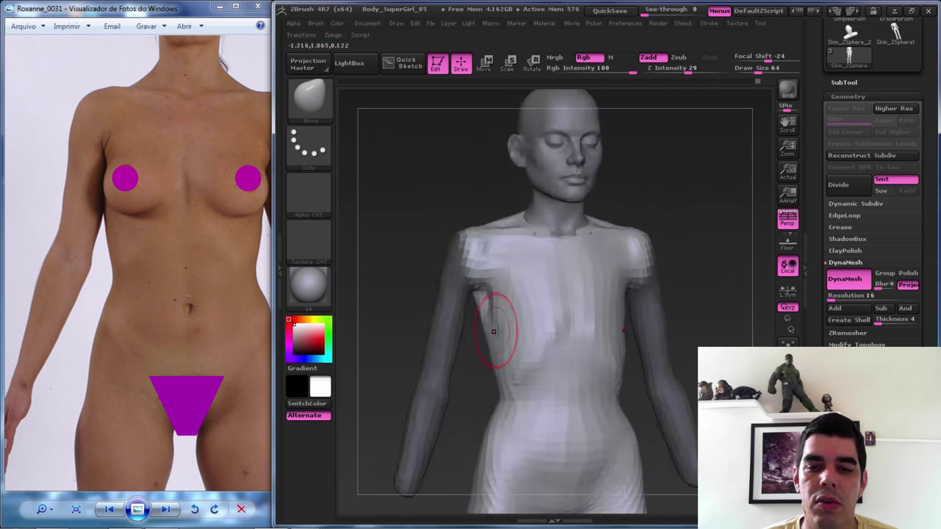
{"action": "mouse_move", "coordinate": [442, 314]}
{"action": "right_mouse_down", "text": "ctrl"}
{"action": "mouse_move", "coordinate": [467, 267]}
{"action": "mouse_move", "coordinate": [483, 326]}
{"action": "mouse_move", "coordinate": [451, 368]}
{"action": "mouse_move", "coordinate": [493, 315]}
{"action": "mouse_move", "coordinate": [447, 359]}
{"action": "mouse_move", "coordinate": [488, 331]}
{"action": "mouse_move", "coordinate": [482, 237]}
{"action": "right_mouse_up", "text": "ctrl"}
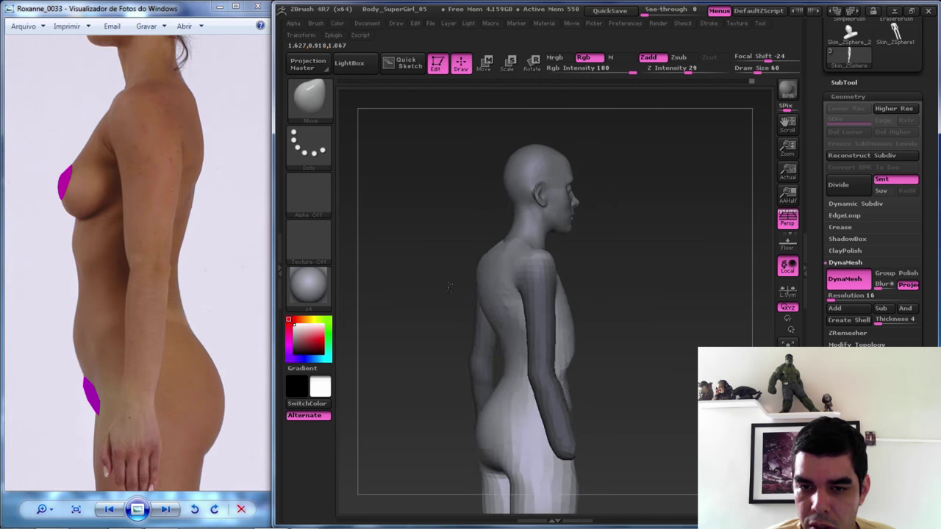
{"action": "right_click_drag", "start_coordinate": [449, 285], "coordinate": [447, 307], "text": "shift"}
{"action": "mouse_move", "coordinate": [606, 290]}
{"action": "right_mouse_down", "text": "ctrl"}
{"action": "mouse_move", "coordinate": [510, 336]}
{"action": "mouse_move", "coordinate": [500, 298]}
{"action": "mouse_move", "coordinate": [482, 298]}
{"action": "mouse_move", "coordinate": [508, 316]}
{"action": "mouse_move", "coordinate": [542, 298]}
{"action": "mouse_move", "coordinate": [441, 416]}
{"action": "mouse_move", "coordinate": [556, 340]}
{"action": "mouse_move", "coordinate": [618, 251]}
{"action": "mouse_move", "coordinate": [448, 300]}
{"action": "mouse_move", "coordinate": [458, 353]}
{"action": "mouse_move", "coordinate": [418, 334]}
{"action": "right_mouse_up", "text": "ctrl"}
{"action": "key", "text": "b"}
{"action": "key", "text": "m"}
{"action": "key", "text": "v"}
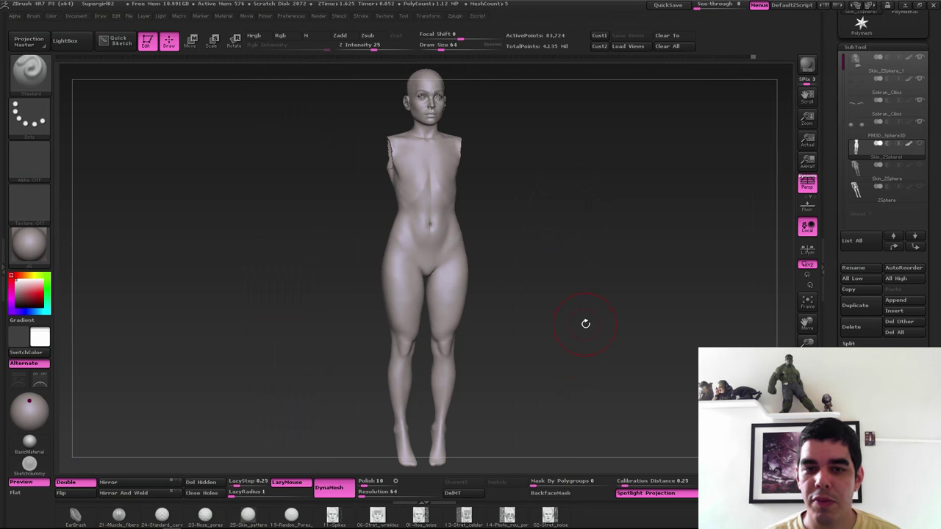
- Orbit the Supergirl02 body through front, low side and three-quarter views to inspect it
{"action": "mouse_move", "coordinate": [585, 324]}
{"action": "right_mouse_down"}
{"action": "mouse_move", "coordinate": [500, 288]}
{"action": "mouse_move", "coordinate": [588, 252]}
{"action": "mouse_move", "coordinate": [557, 210]}
{"action": "mouse_move", "coordinate": [554, 263]}
{"action": "mouse_move", "coordinate": [548, 227]}
{"action": "mouse_move", "coordinate": [571, 227]}
{"action": "mouse_move", "coordinate": [554, 238]}
{"action": "mouse_move", "coordinate": [540, 210]}
{"action": "mouse_move", "coordinate": [552, 236]}
{"action": "mouse_move", "coordinate": [582, 227]}
{"action": "mouse_move", "coordinate": [550, 242]}
{"action": "mouse_move", "coordinate": [495, 240]}
{"action": "right_mouse_up"}
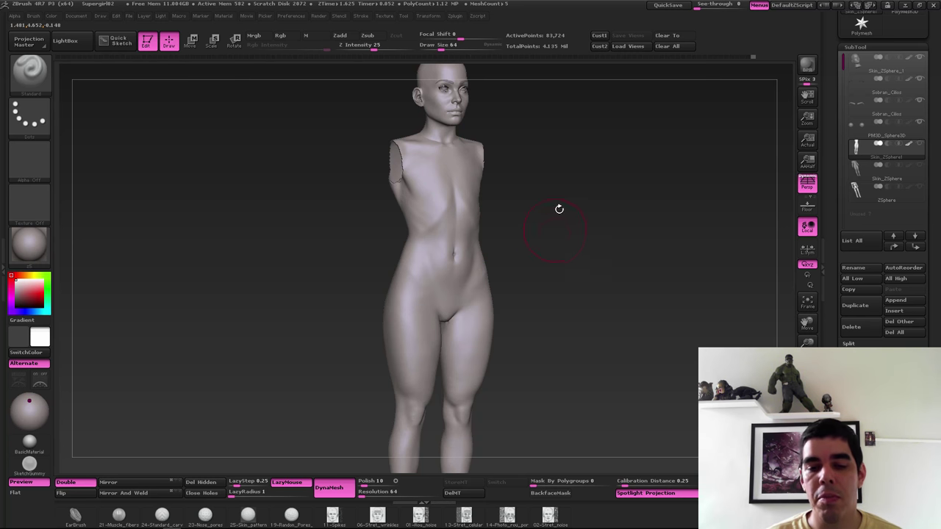
{"action": "mouse_move", "coordinate": [580, 290]}
{"action": "right_mouse_down"}
{"action": "mouse_move", "coordinate": [586, 306]}
{"action": "mouse_move", "coordinate": [561, 198]}
{"action": "mouse_move", "coordinate": [551, 239]}
{"action": "mouse_move", "coordinate": [591, 261]}
{"action": "right_mouse_up"}
{"action": "mouse_move", "coordinate": [441, 218]}
{"action": "right_mouse_down"}
{"action": "mouse_move", "coordinate": [451, 258]}
{"action": "mouse_move", "coordinate": [490, 230]}
{"action": "mouse_move", "coordinate": [592, 246]}
{"action": "right_mouse_up"}
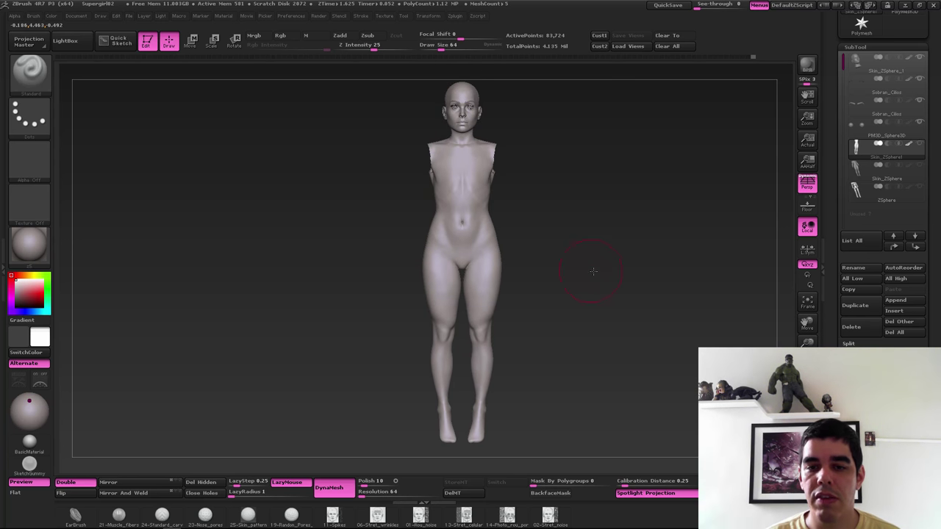
{"action": "left_click_drag", "start_coordinate": [593, 269], "coordinate": [604, 275]}
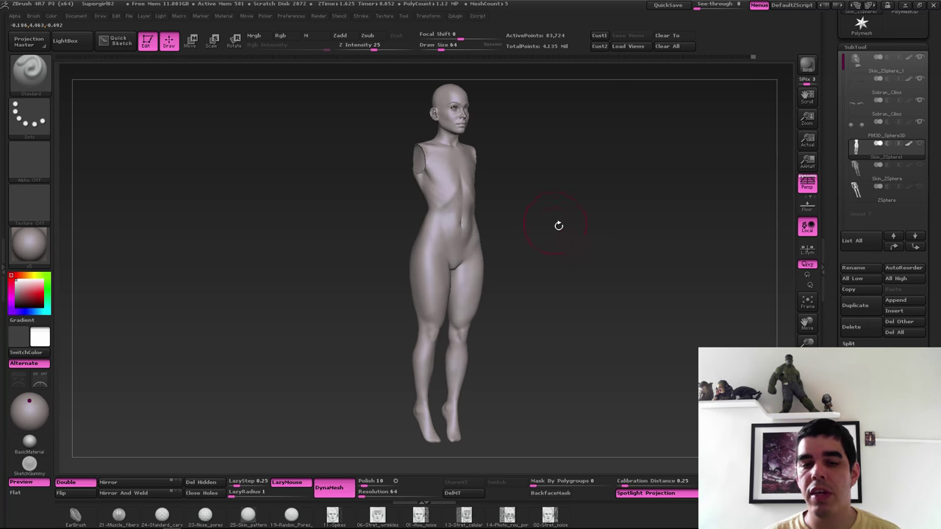
{"action": "mouse_move", "coordinate": [605, 295]}
{"action": "left_mouse_down"}
{"action": "mouse_move", "coordinate": [591, 271]}
{"action": "mouse_move", "coordinate": [605, 275]}
{"action": "left_mouse_up"}
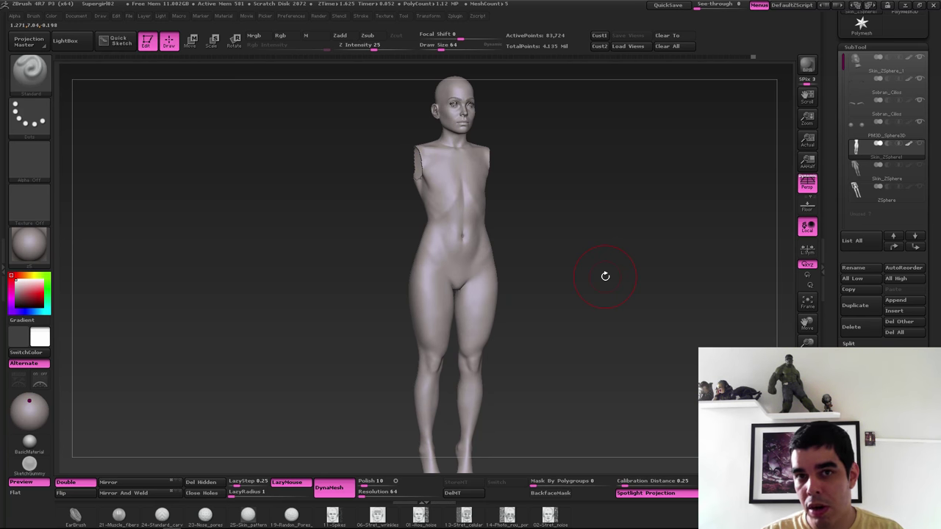
{"action": "mouse_move", "coordinate": [591, 326]}
{"action": "left_mouse_down"}
{"action": "mouse_move", "coordinate": [574, 321]}
{"action": "mouse_move", "coordinate": [542, 263]}
{"action": "mouse_move", "coordinate": [430, 272]}
{"action": "left_mouse_up"}
{"action": "left_click_drag", "start_coordinate": [426, 237], "coordinate": [473, 374]}
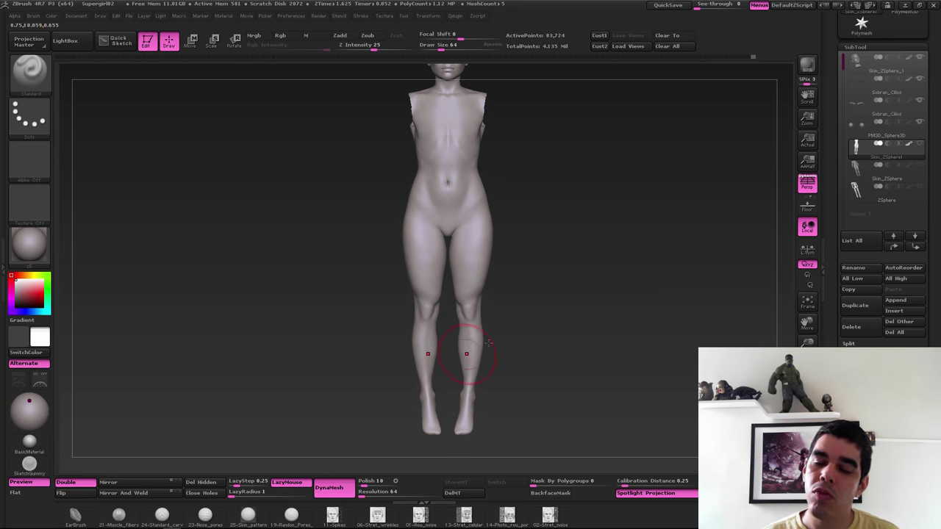
{"action": "mouse_move", "coordinate": [533, 195]}
{"action": "left_mouse_down"}
{"action": "mouse_move", "coordinate": [533, 239]}
{"action": "mouse_move", "coordinate": [580, 279]}
{"action": "mouse_move", "coordinate": [532, 277]}
{"action": "left_mouse_up"}
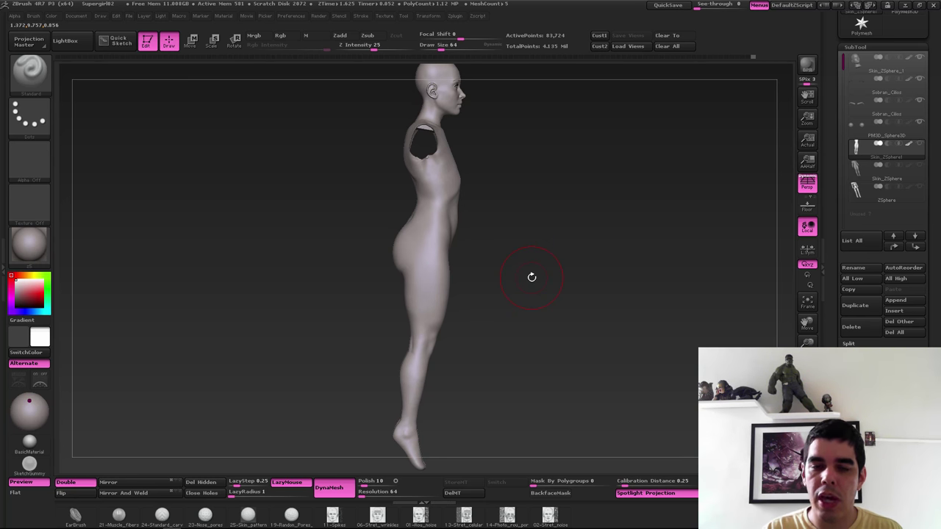
{"action": "mouse_move", "coordinate": [604, 309]}
{"action": "left_mouse_down"}
{"action": "mouse_move", "coordinate": [614, 302]}
{"action": "mouse_move", "coordinate": [593, 296]}
{"action": "left_mouse_up"}
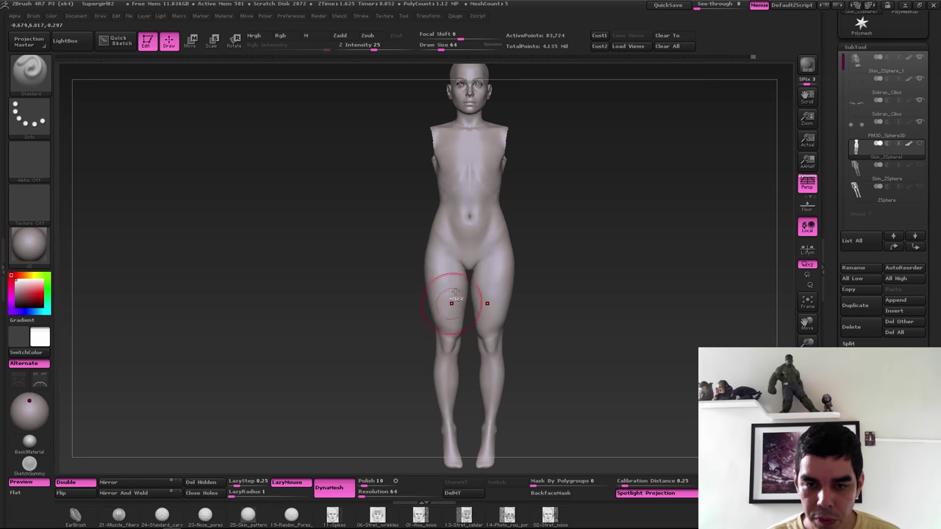
- Frame the whole Supergirl02 figure and tilt the view to show the full head
{"action": "key", "text": "b"}
{"action": "key", "text": "c"}
{"action": "key", "text": "b"}
{"action": "mouse_move", "coordinate": [573, 316]}
{"action": "left_mouse_down", "text": "alt"}
{"action": "mouse_move", "coordinate": [576, 274]}
{"action": "mouse_move", "coordinate": [607, 298]}
{"action": "left_mouse_up", "text": "alt"}
{"action": "key", "text": "f"}
{"action": "key", "text": "b"}
{"action": "key", "text": "s"}
{"action": "key", "text": "t"}
{"action": "left_click_drag", "start_coordinate": [567, 269], "coordinate": [572, 273]}
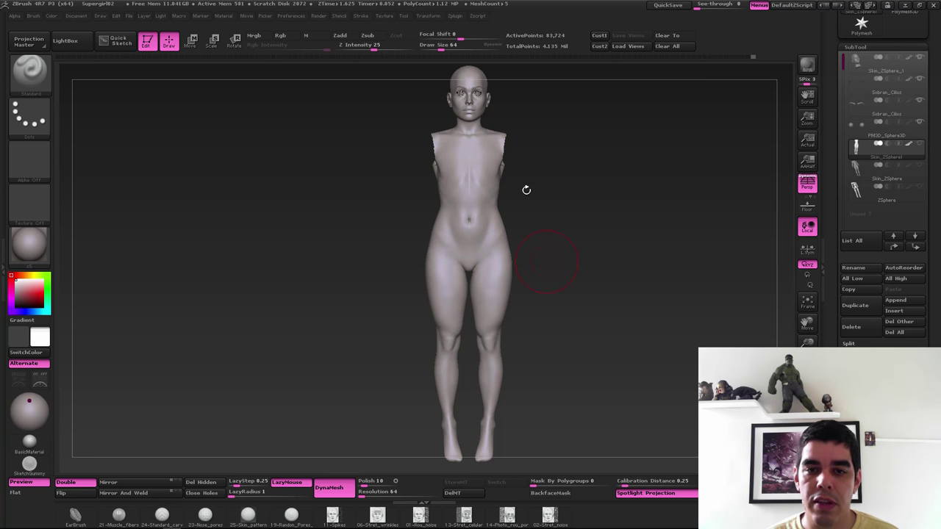
- Unhide the arms and reframe the complete body including the head
{"action": "left_click_drag", "start_coordinate": [572, 252], "coordinate": [555, 227]}
{"action": "left_click_drag", "start_coordinate": [567, 168], "coordinate": [542, 157]}
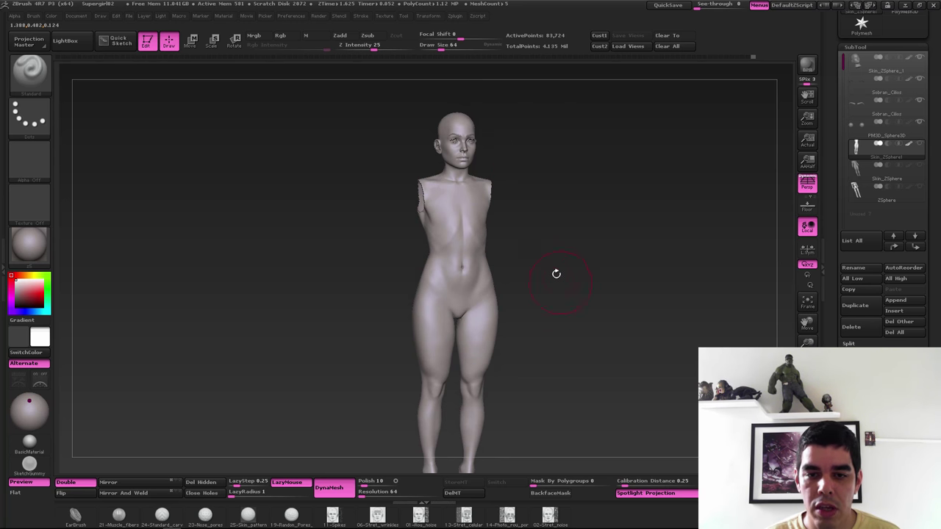
{"action": "left_click", "coordinate": [577, 278], "text": "ctrl+shift"}
{"action": "mouse_move", "coordinate": [487, 204]}
{"action": "left_mouse_down", "text": "alt"}
{"action": "mouse_move", "coordinate": [565, 251]}
{"action": "mouse_move", "coordinate": [588, 216]}
{"action": "mouse_move", "coordinate": [534, 235]}
{"action": "mouse_move", "coordinate": [663, 226]}
{"action": "mouse_move", "coordinate": [657, 246]}
{"action": "mouse_move", "coordinate": [611, 227]}
{"action": "mouse_move", "coordinate": [620, 220]}
{"action": "mouse_move", "coordinate": [606, 247]}
{"action": "mouse_move", "coordinate": [641, 269]}
{"action": "mouse_move", "coordinate": [630, 267]}
{"action": "mouse_move", "coordinate": [659, 248]}
{"action": "mouse_move", "coordinate": [519, 241]}
{"action": "mouse_move", "coordinate": [588, 290]}
{"action": "mouse_move", "coordinate": [592, 279]}
{"action": "mouse_move", "coordinate": [563, 249]}
{"action": "mouse_move", "coordinate": [571, 253]}
{"action": "left_mouse_up", "text": "alt"}
{"action": "key", "text": "ctrl"}
{"action": "key", "text": "f"}
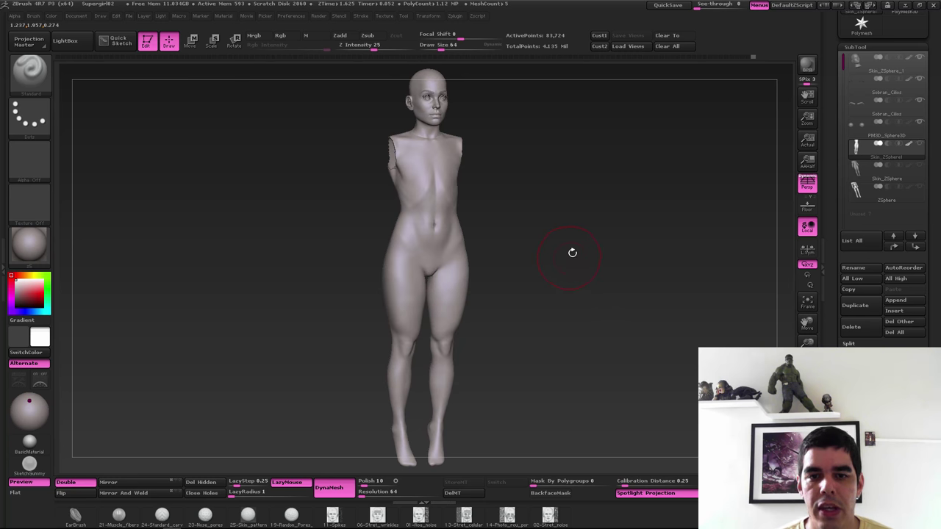